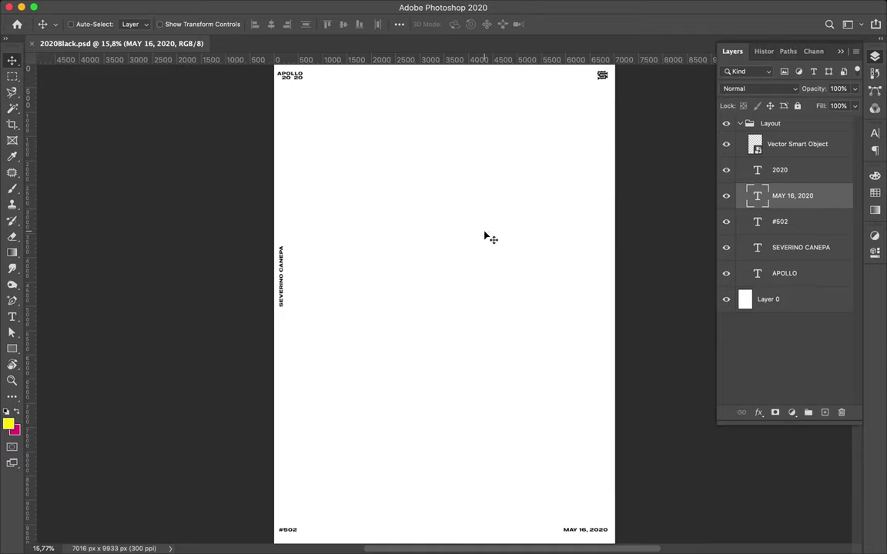
- Draw a black-outlined rectangle frame on the poster
click(762, 299)
key(u)
mouse_move(299, 152)
mouse_down()
mouse_move(457, 445)
mouse_move(519, 466)
mouse_up()
key(v)
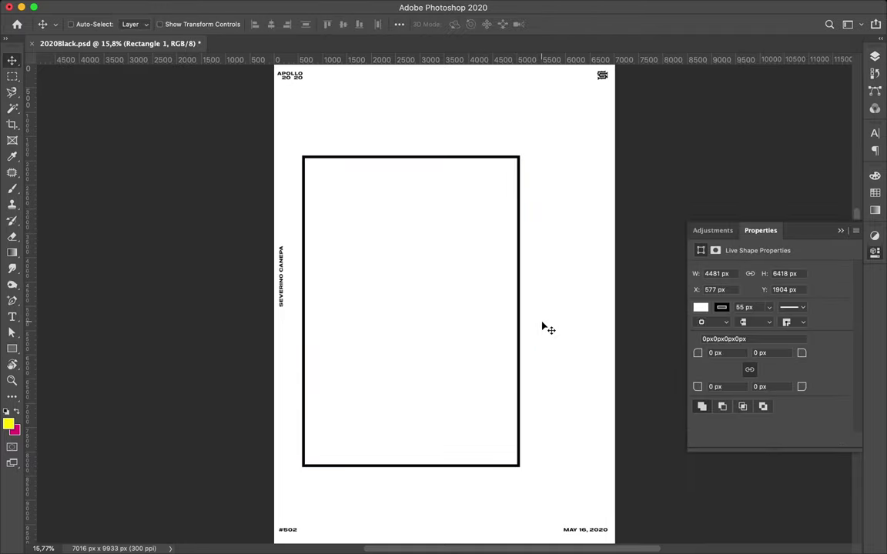
- Draw a larger rectangle around the frame, filled with the lavender-to-yellow gradient preset
key(m)
key(v)
key(m)
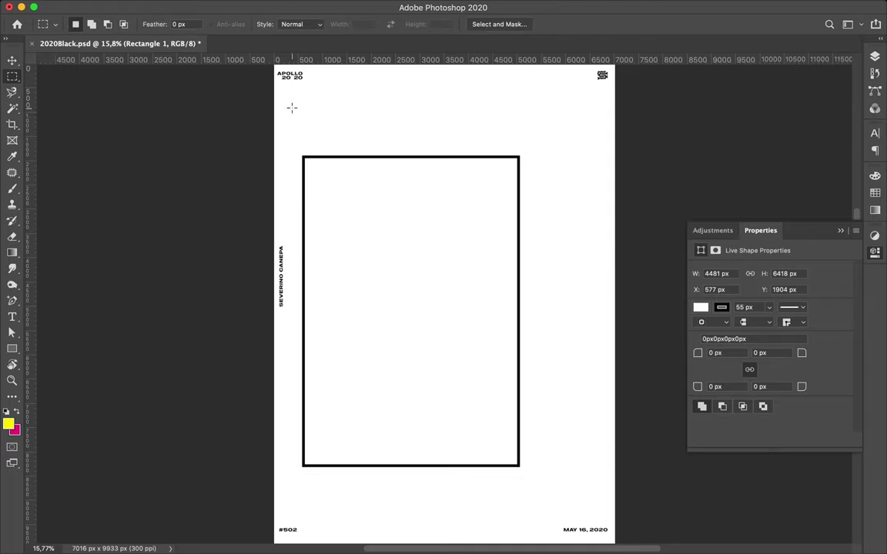
key(u)
mouse_move(291, 96)
mouse_down()
mouse_move(544, 453)
mouse_move(552, 502)
mouse_up()
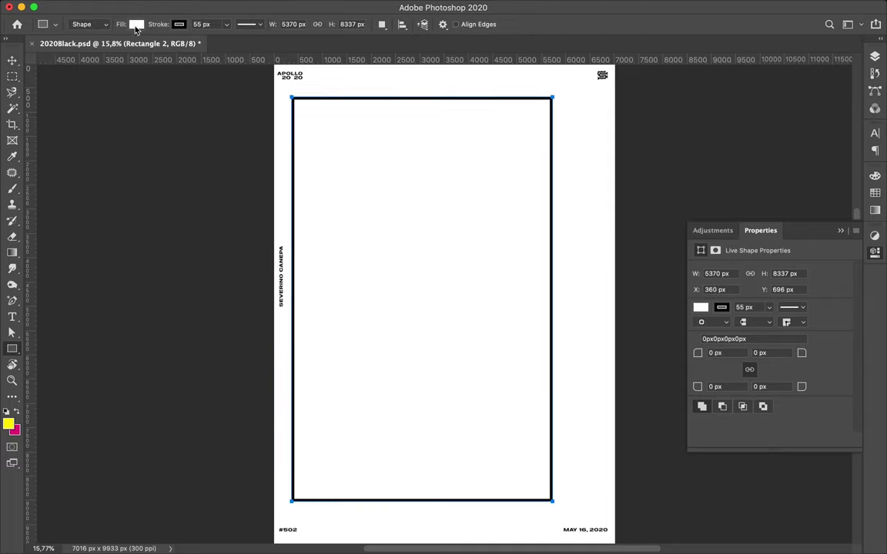
click(137, 24)
click(105, 45)
click(118, 89)
key(F7)
- Move the gradient rectangle behind the first frame and shrink its top and bottom-right
key(v)
drag(774, 298, 802, 339)
key(ctrl+t)
drag(422, 98, 422, 129)
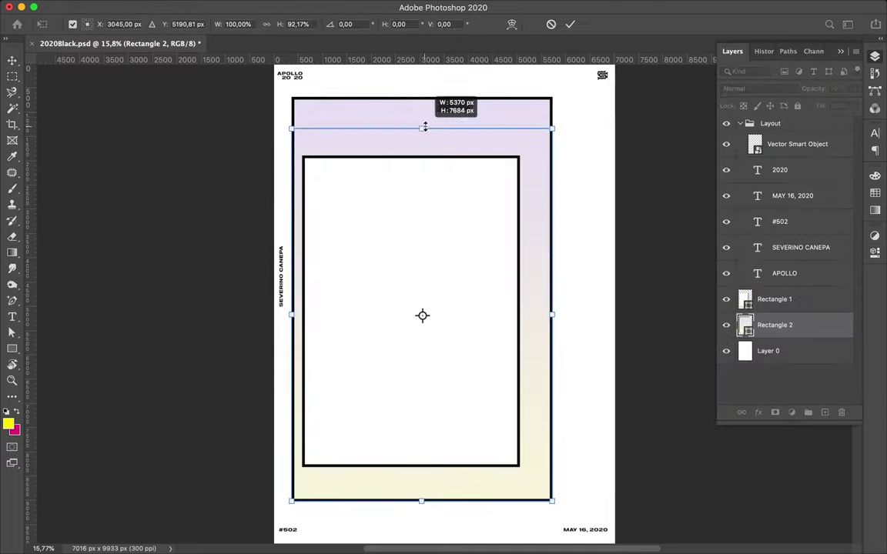
drag(551, 500, 542, 488)
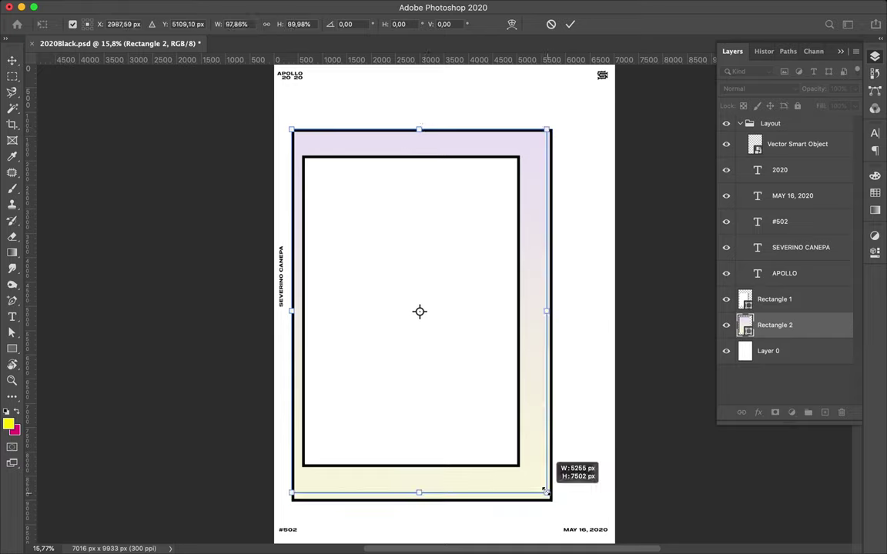
key(Return)
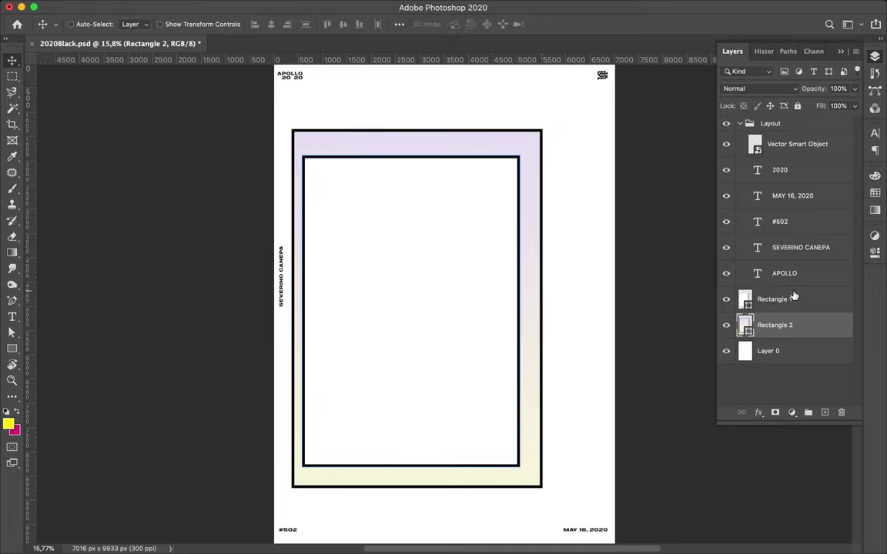
- Draw a small outlined box overlapping the frame's right edge
click(774, 299)
key(u)
drag(465, 236, 579, 282)
- Type APOLLO beside the frame and give it a compressed font style
key(t)
click(530, 346)
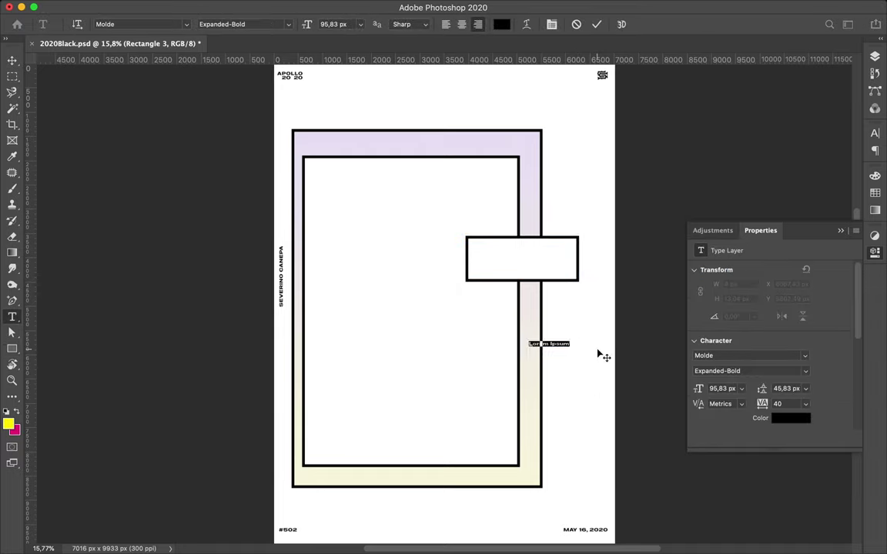
text(APOLLO)
key(Escape)
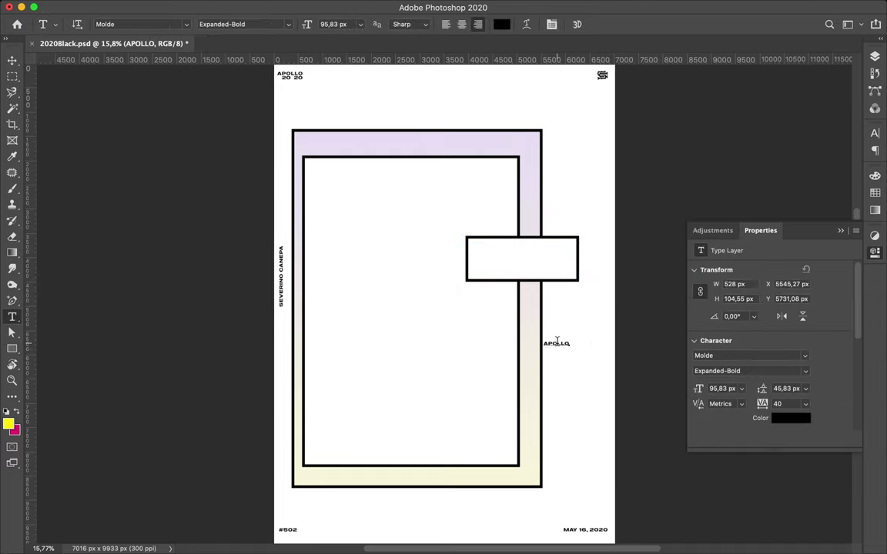
click(876, 134)
click(785, 166)
click(854, 151)
scroll(799, 87, up, 5)
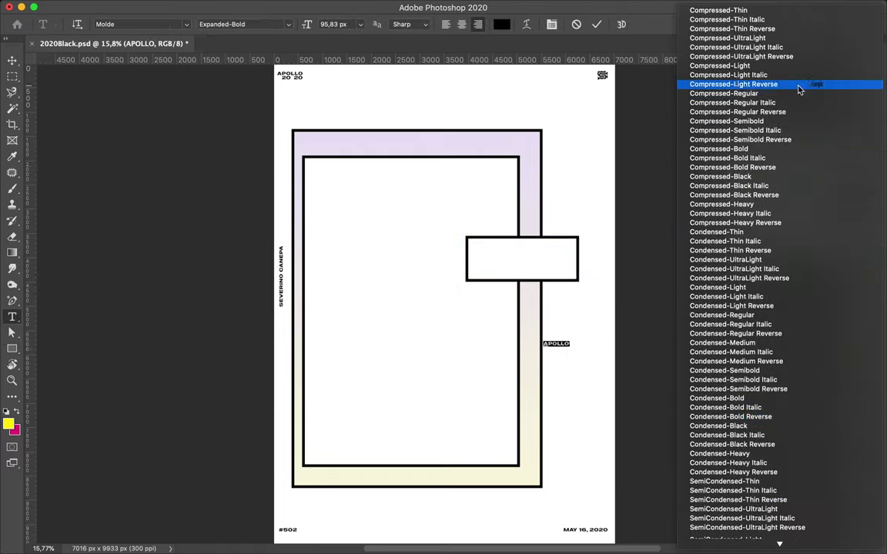
key(Escape)
- Scale the APOLLO text up and fit it inside the black box
key(v)
key(ctrl+t)
drag(542, 347, 461, 429)
drag(479, 364, 493, 266)
drag(581, 289, 567, 286)
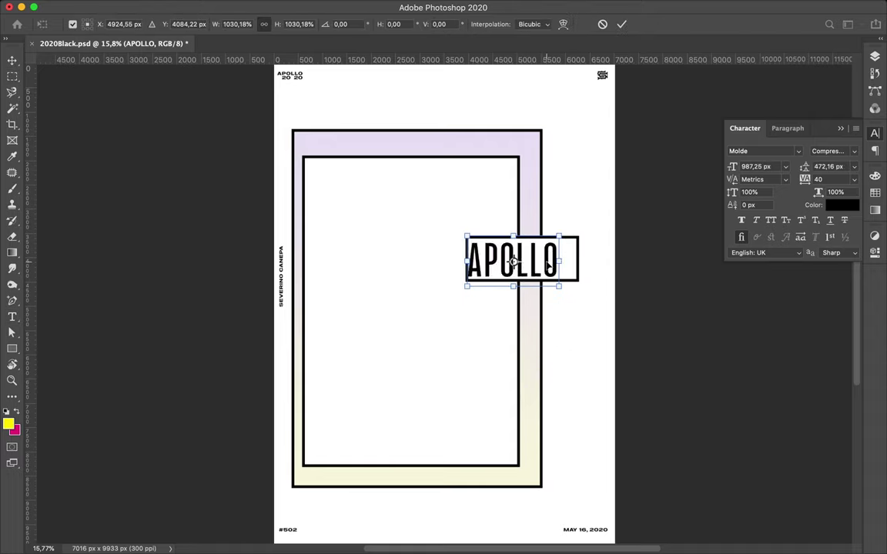
- Set APOLLO's tracking to 0 and narrow the surrounding box
click(819, 180)
text(0)
key(ctrl+plus)
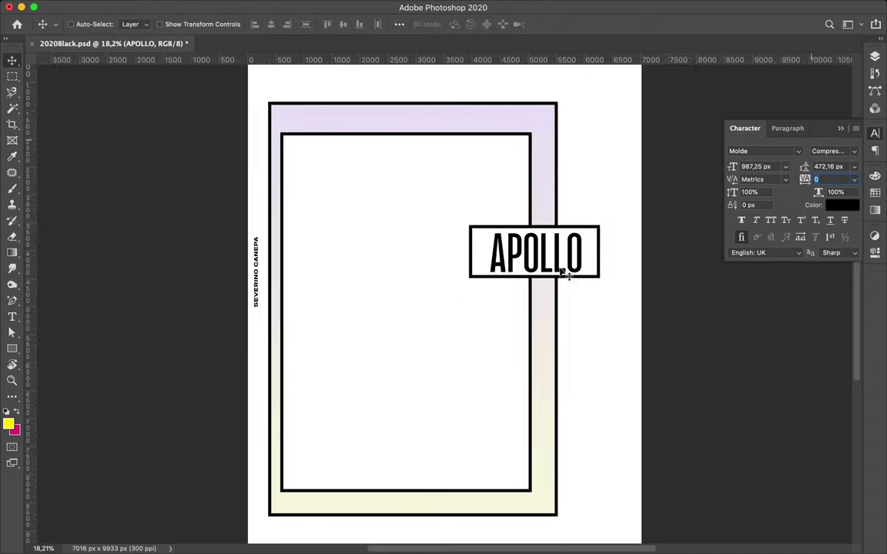
ctrl+click(600, 254)
key(ctrl+t)
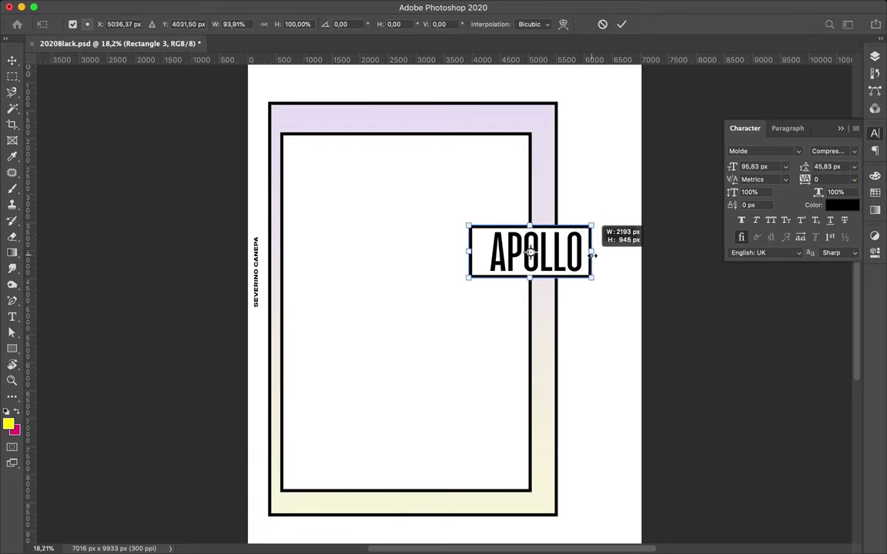
key(Return)
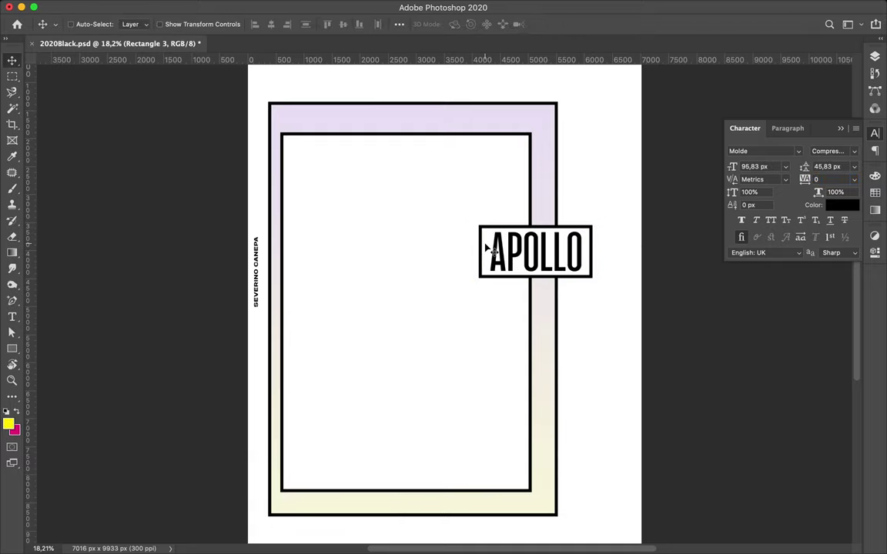
- Keep APOLLO in the compressed font style after rechecking the style list
click(828, 152)
click(824, 126)
click(854, 151)
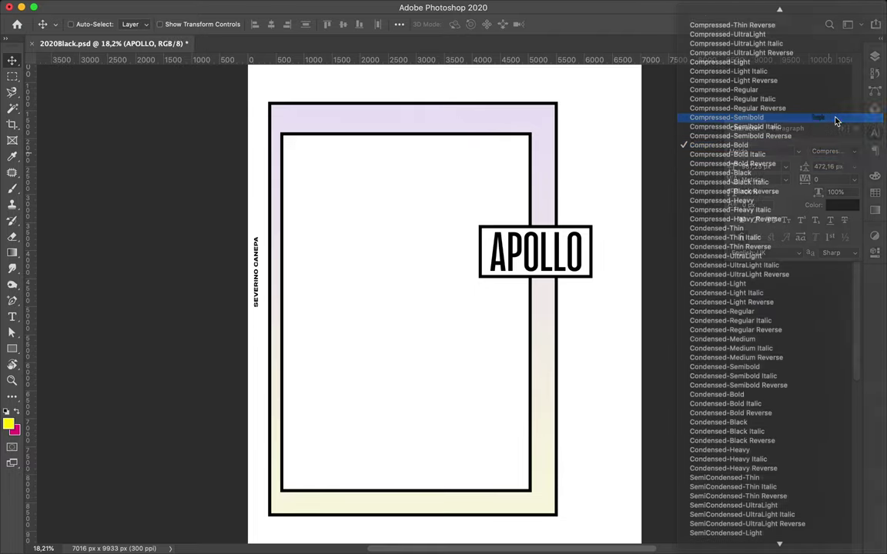
click(838, 121)
- Nudge the APOLLO box's left edge inward, undoing an accidental copy
click(485, 238)
key(ctrl+t)
drag(479, 252, 483, 254)
key(Return)
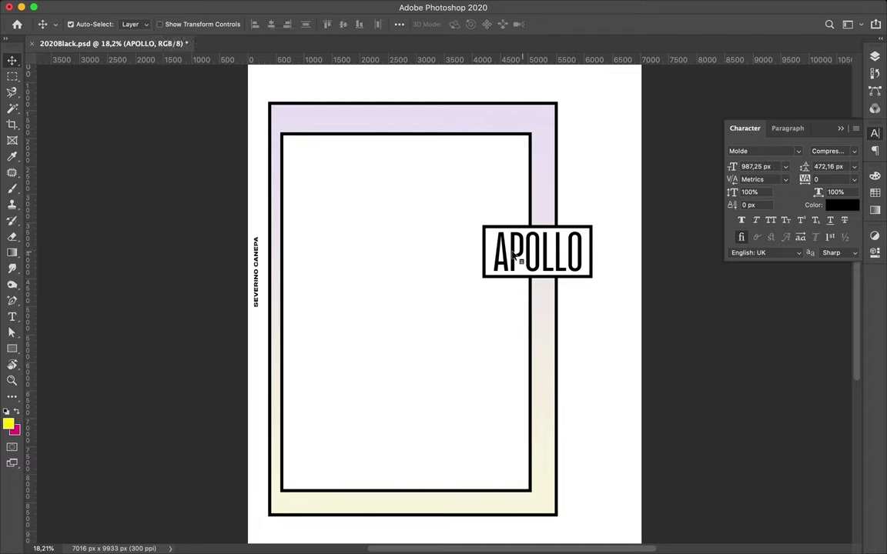
drag(490, 244, 366, 184)
key(ctrl+z)
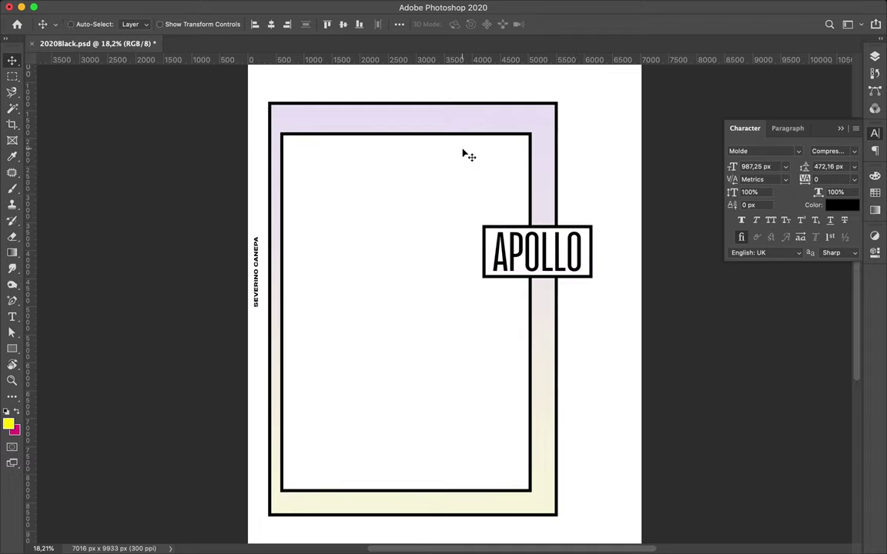
- Copy the APOLLO box near the top, rotate it -90°, and add a second vertical copy
drag(464, 153, 361, 133)
key(ctrl+t)
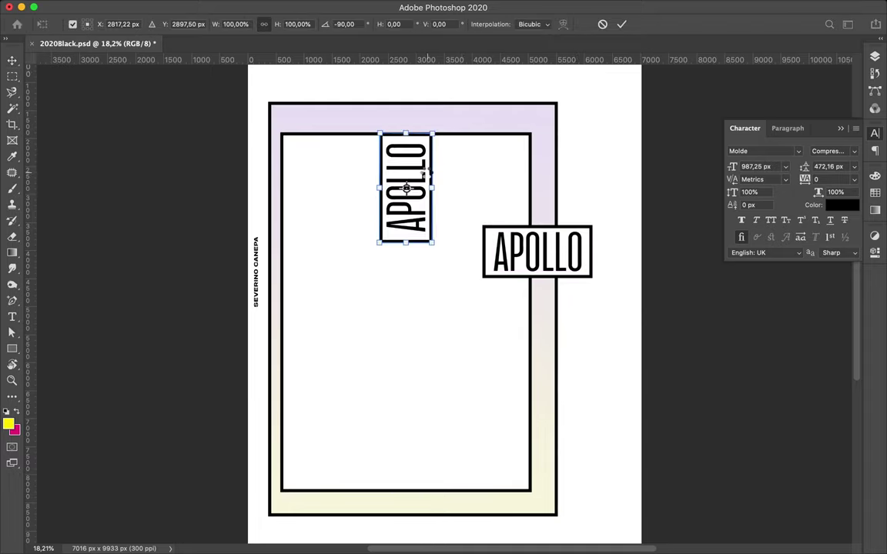
key(Return)
mouse_move(427, 175)
mouse_down()
mouse_move(342, 115)
mouse_move(394, 191)
mouse_up()
- Duplicate the APOLLO text toward the top right and switch it to an expanded font style
key(ctrl+minus)
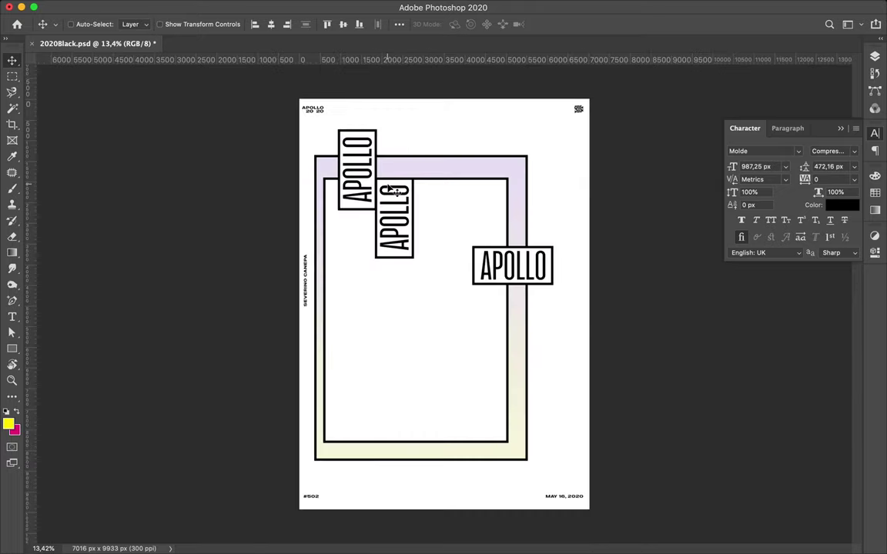
key(ctrl+plus)
scroll(462, 212, up, 3)
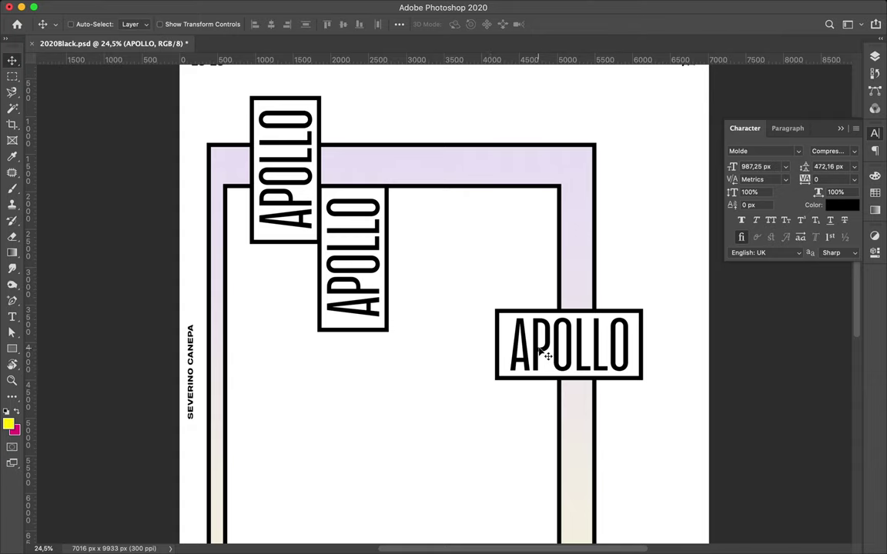
drag(545, 346, 495, 214)
click(828, 150)
scroll(757, 308, down, 5)
click(757, 361)
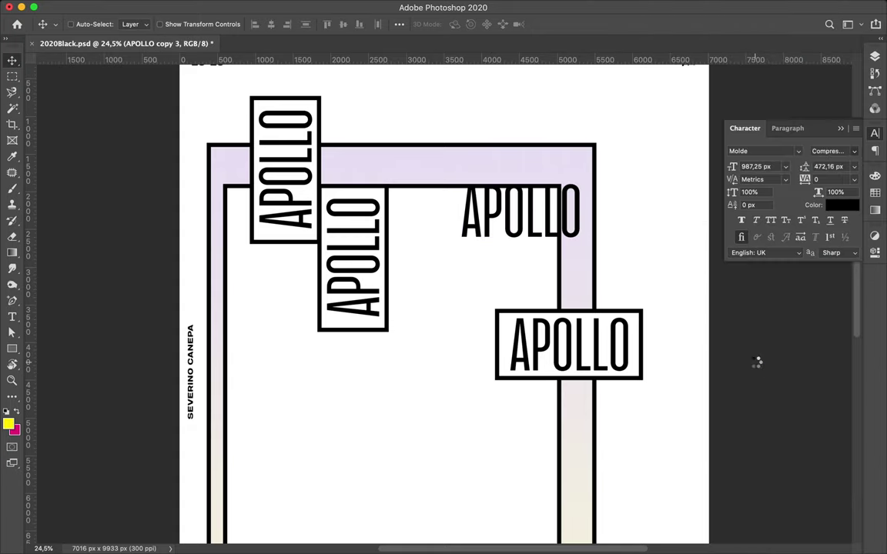
- Shrink the expanded APOLLO to about a third and set its tracking to 40
key(ctrl+t)
drag(193, 214, 493, 213)
key(Return)
click(831, 179)
text(40)
key(Return)
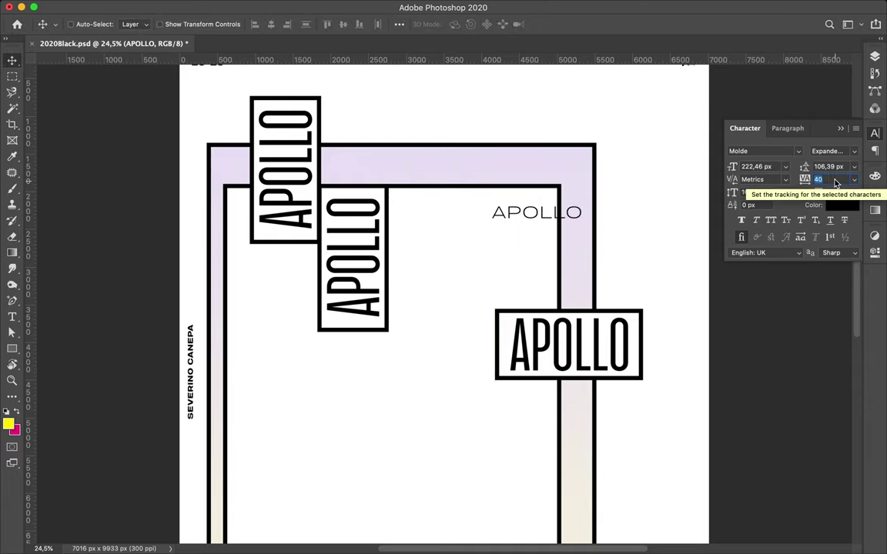
- Draw a box behind the small APOLLO and make it tall enough to enclose the text
key(u)
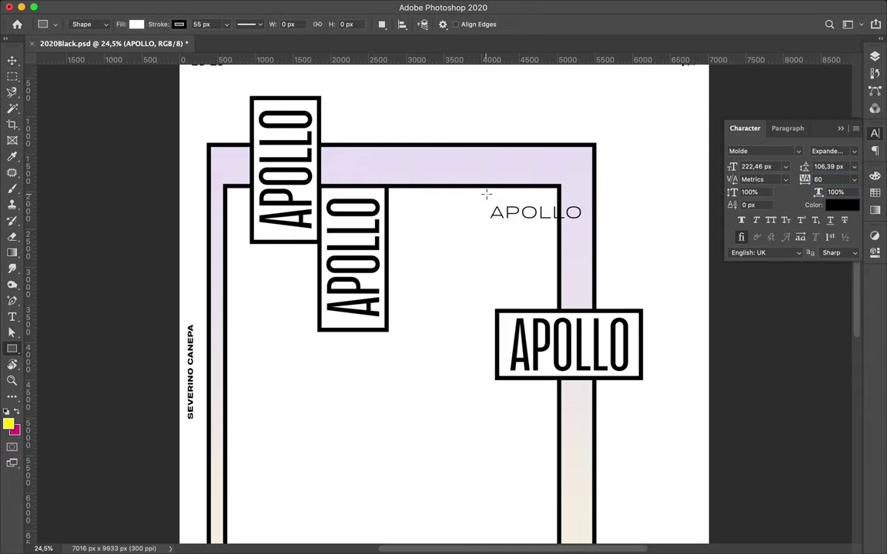
drag(588, 223, 588, 222)
drag(772, 236, 772, 273)
key(ctrl+t)
drag(578, 184, 578, 192)
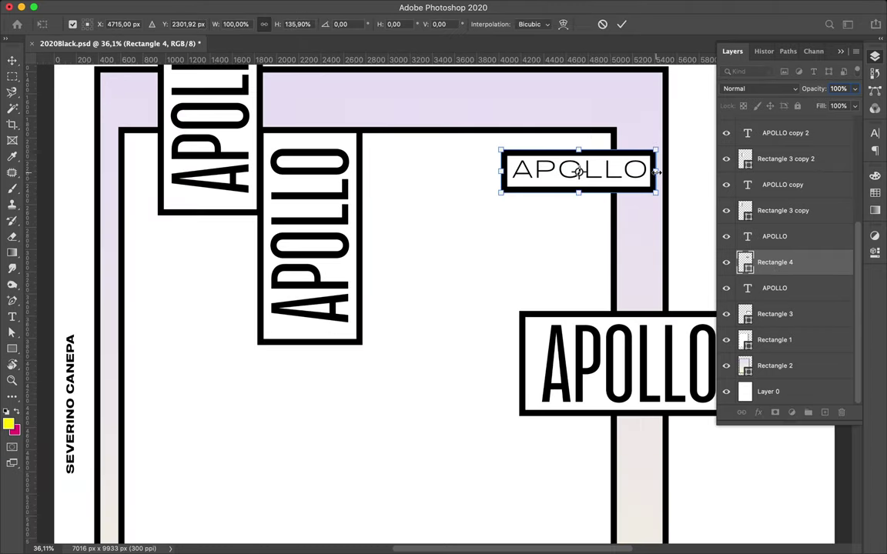
key(Return)
- Group the box with its APOLLO text and move the group onto the frame's top edge
shift+click(774, 236)
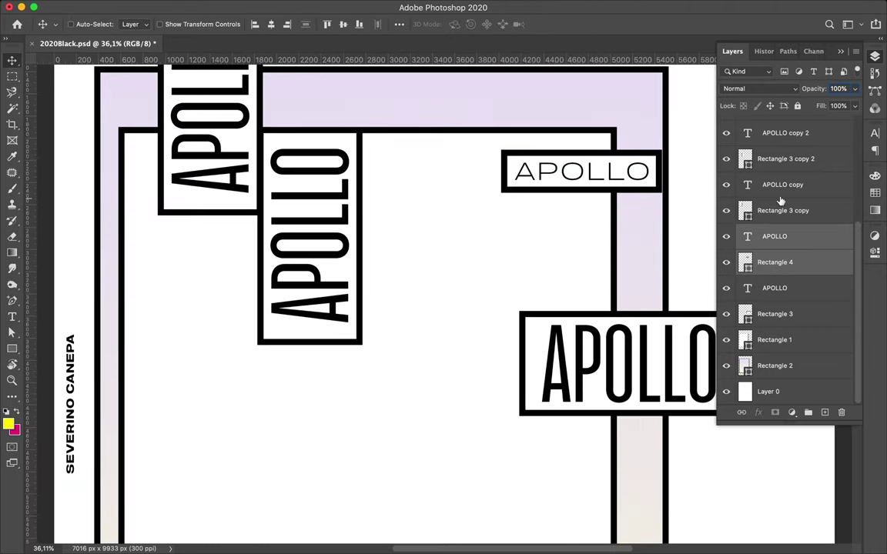
key(ctrl+g)
mouse_move(643, 173)
mouse_down()
mouse_move(577, 154)
mouse_move(608, 106)
mouse_up()
scroll(584, 212, down, 2)
- Rotate a copy of the group 90° and place it at the frame's top-right corner
key(ctrl+t)
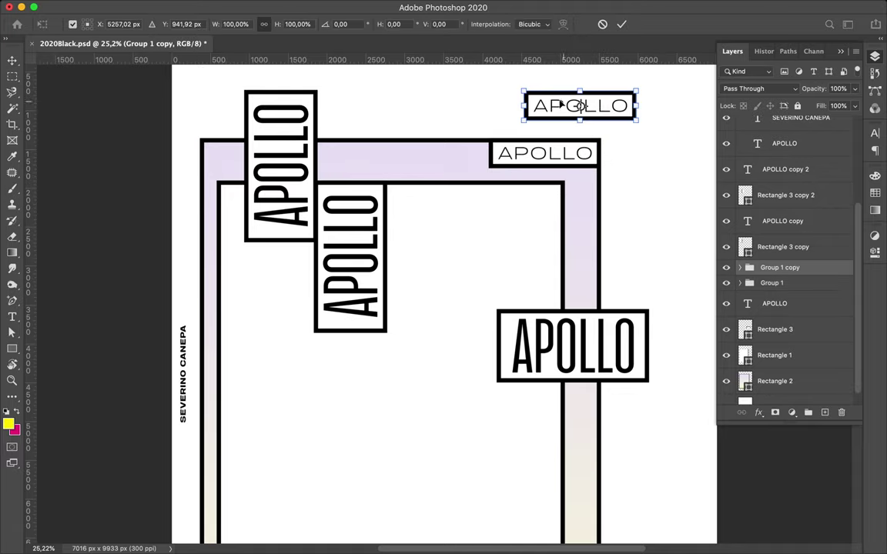
drag(501, 77, 609, 237)
scroll(609, 238, up, 5)
key(Return)
scroll(508, 253, right, 5)
drag(373, 222, 406, 311)
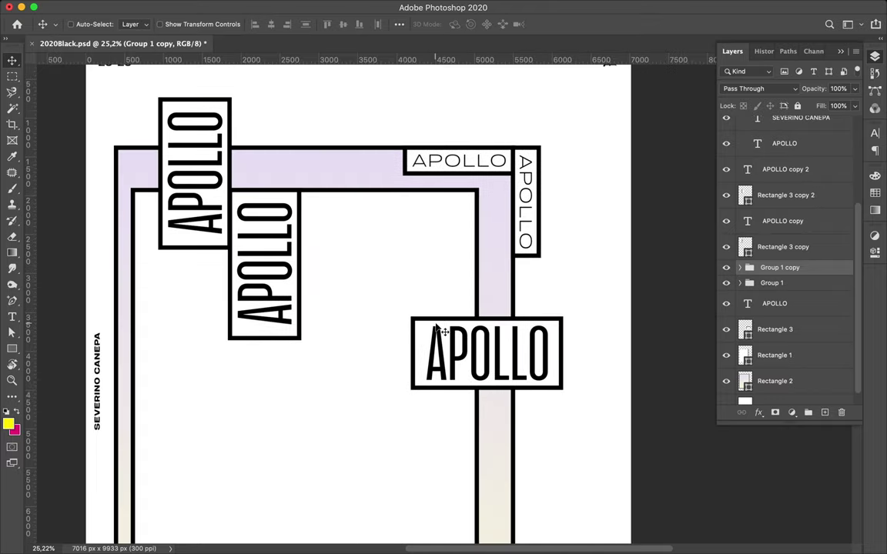
scroll(435, 340, down, 5)
scroll(435, 341, up, 5)
- Select the APOLLO text in both groups and review the character settings
shift+click(499, 131)
click(875, 135)
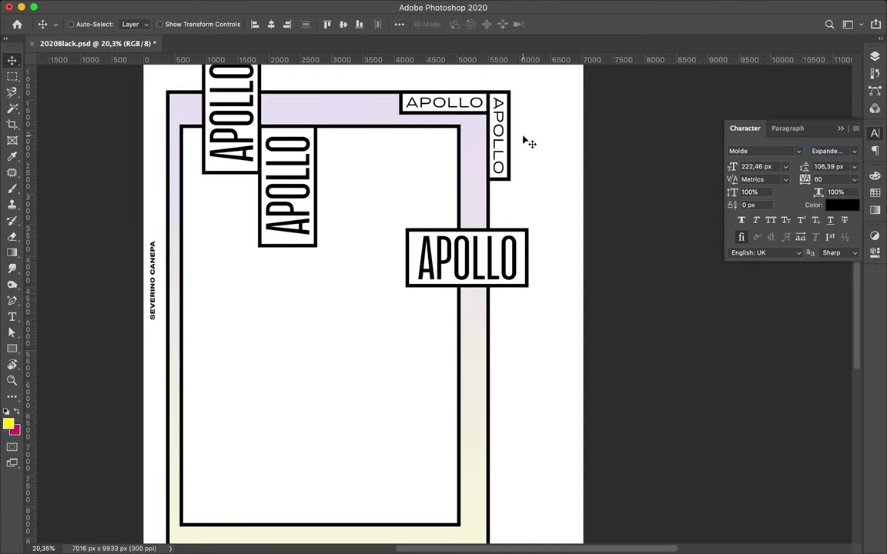
scroll(540, 89, up, 3)
scroll(544, 90, up, 3)
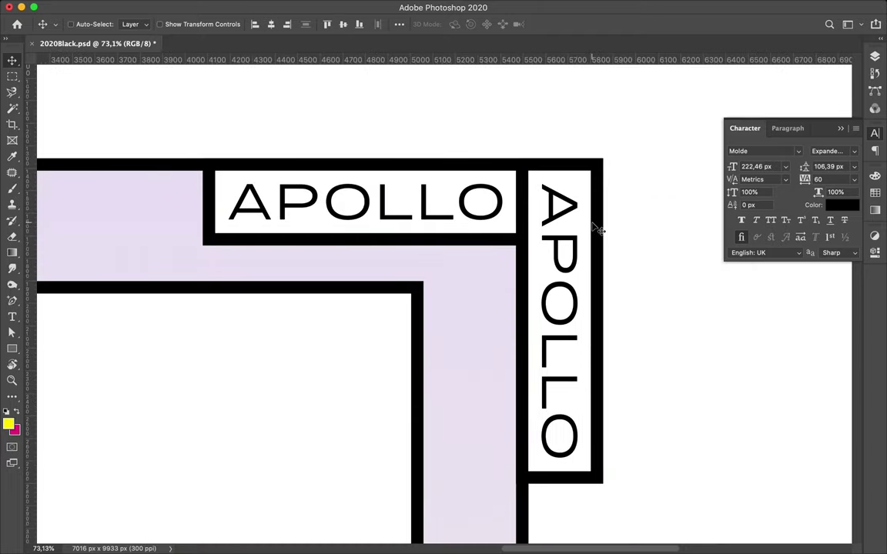
scroll(386, 208, down, 1)
scroll(389, 212, down, 4)
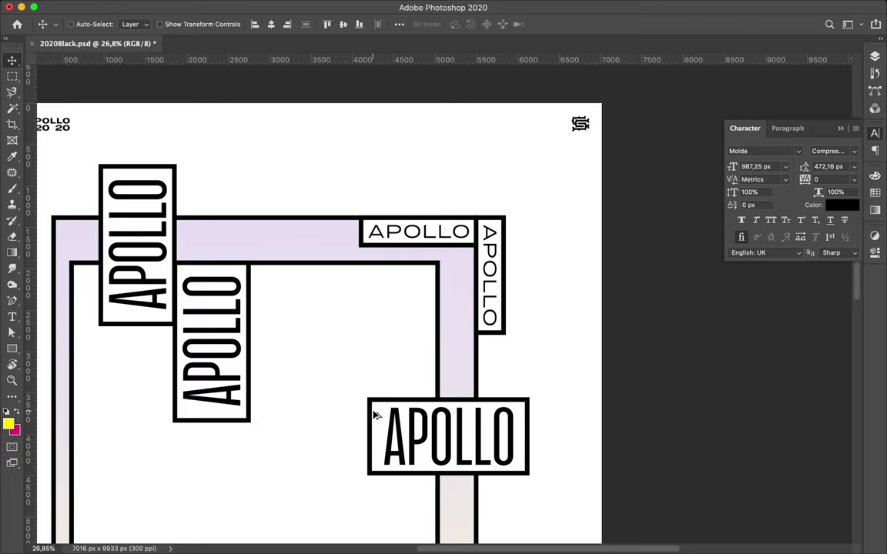
- Duplicate a large APOLLO box and place the copy at the poster's left edge
drag(375, 415, 514, 238)
scroll(515, 233, up, 2)
scroll(646, 185, down, 3)
drag(578, 261, 172, 207)
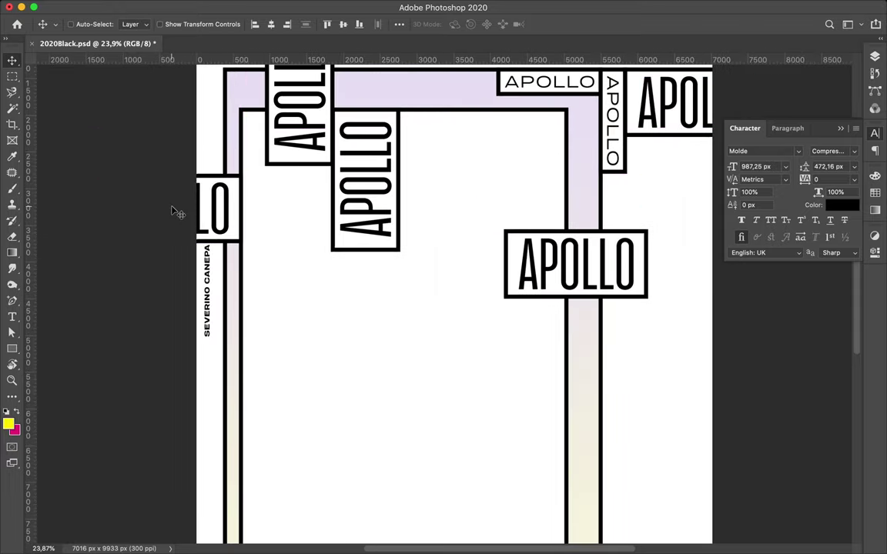
scroll(174, 210, up, 2)
scroll(174, 209, down, 2)
scroll(377, 231, down, 1)
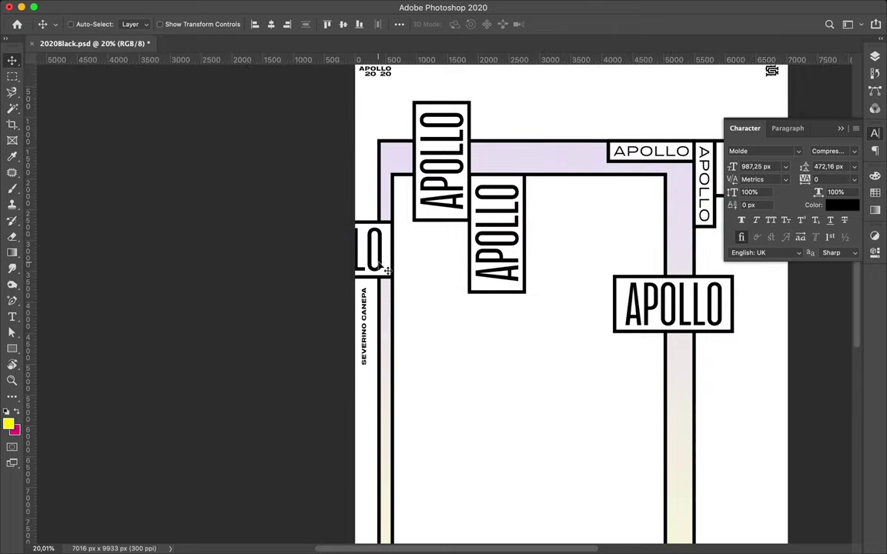
scroll(357, 297, down, 3)
scroll(357, 297, up, 3)
scroll(357, 297, down, 1)
scroll(361, 299, down, 1)
- Duplicate the vertical APOLLO box onto the poster's top edge
super+click(401, 282)
drag(401, 282, 370, 303)
drag(437, 302, 416, 122)
scroll(418, 121, up, 3)
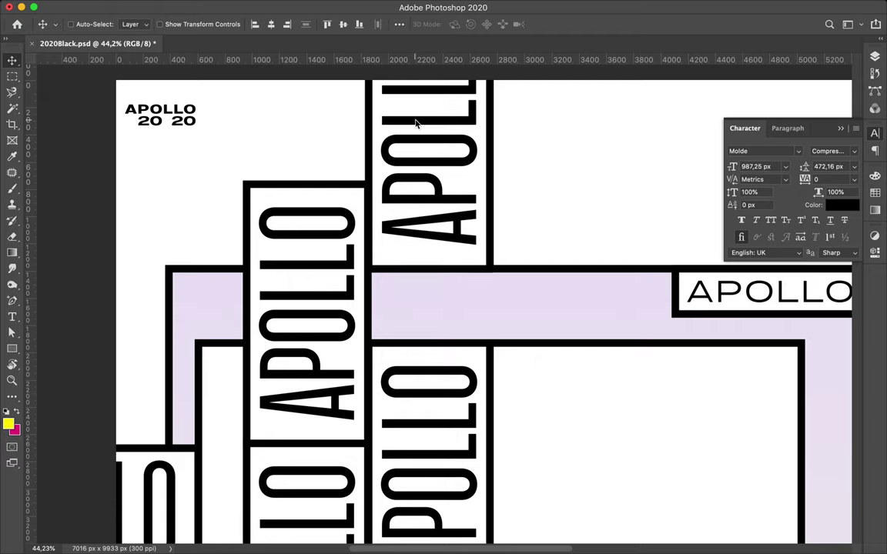
scroll(415, 123, down, 15)
scroll(415, 125, down, 3)
scroll(416, 125, up, 15)
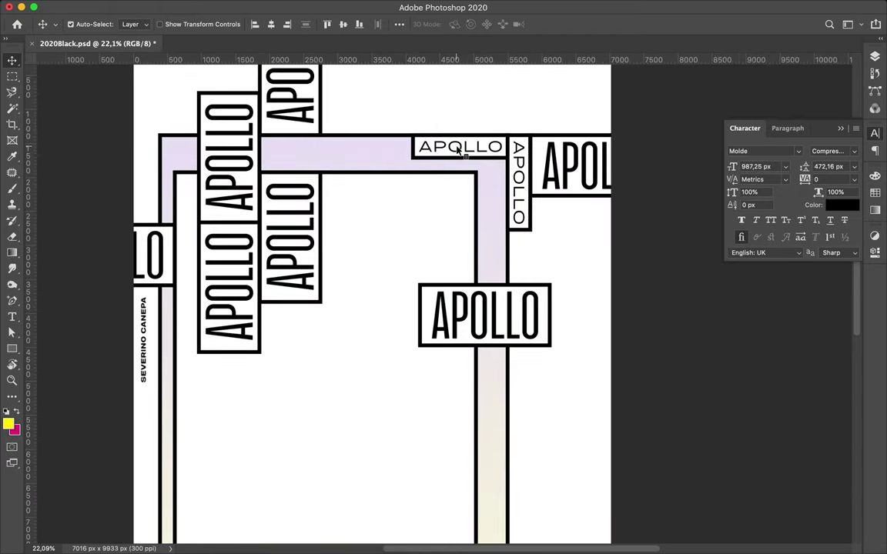
- Stack a wide APOLLO copy above the top-band label and move one onto the bottom border
drag(434, 159, 417, 135)
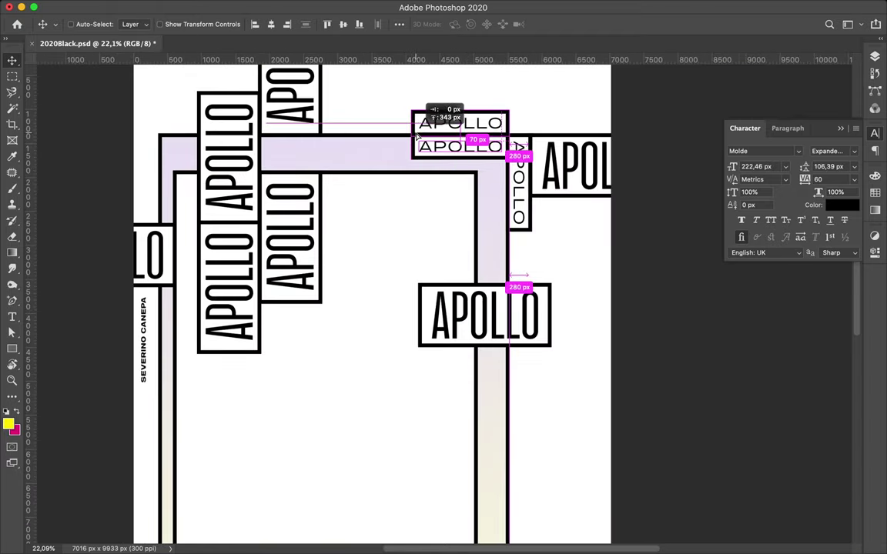
scroll(574, 292, down, 1)
scroll(576, 293, down, 3)
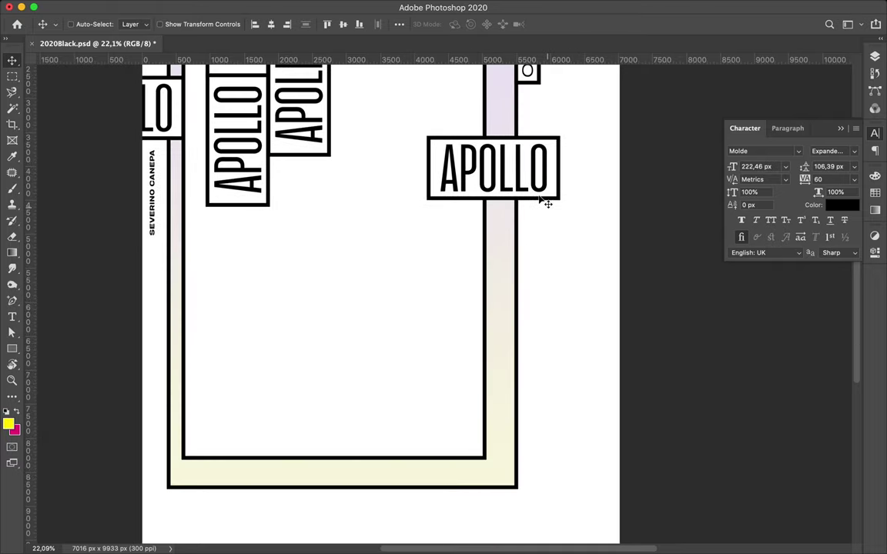
drag(442, 165, 454, 395)
super+click(469, 410)
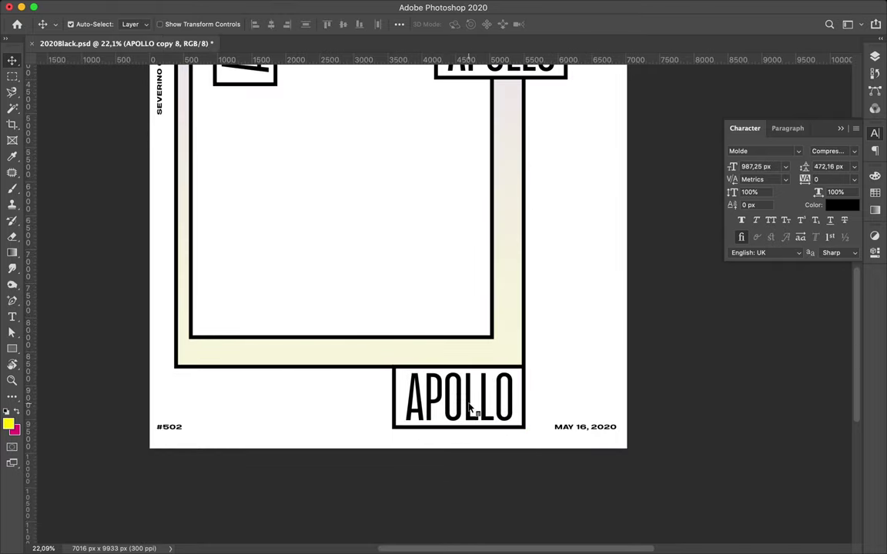
- Double the large bottom APOLLO label with a copy just below it
drag(400, 402, 398, 459)
scroll(492, 469, down, 3)
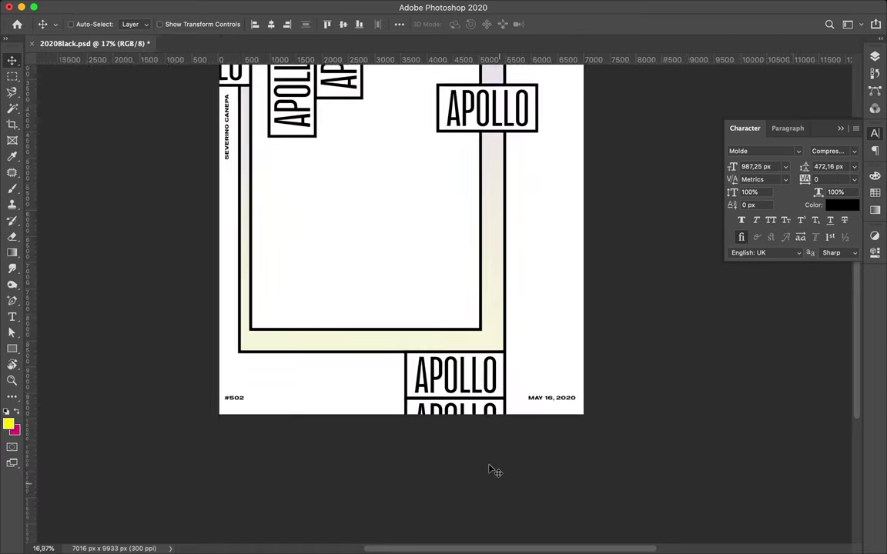
scroll(493, 462, up, 2)
- Move a vertical APOLLO box into the lower-left frame and rotate it 180°
mouse_move(520, 191)
mouse_down()
mouse_move(307, 431)
mouse_move(280, 284)
mouse_up()
key(super+t)
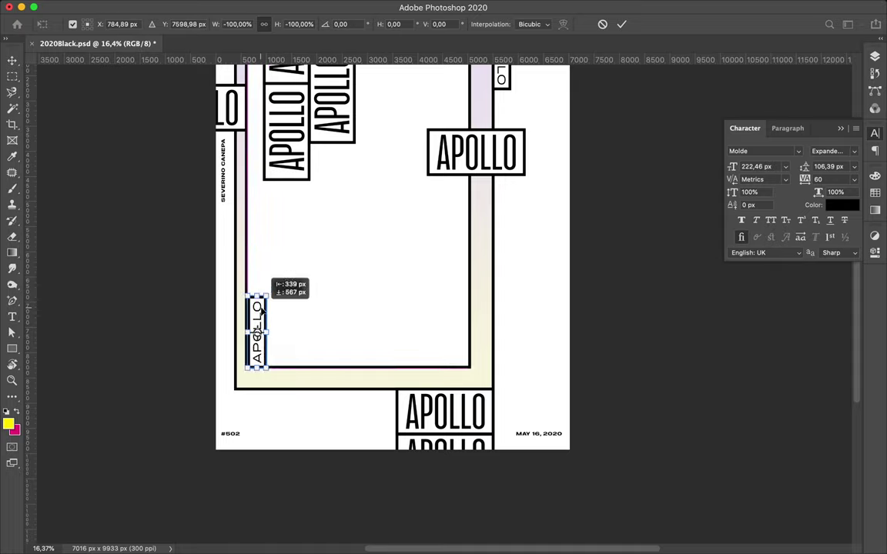
scroll(261, 311, up, 5)
scroll(262, 311, left, 3)
key(Return)
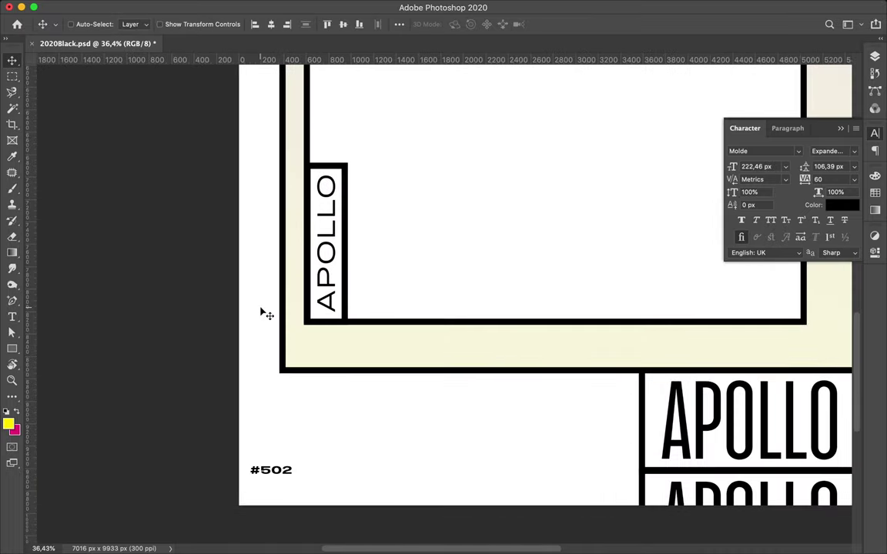
scroll(262, 313, up, 5)
- Duplicate the vertical box to its left and lower the copy slightly
drag(321, 344, 262, 345)
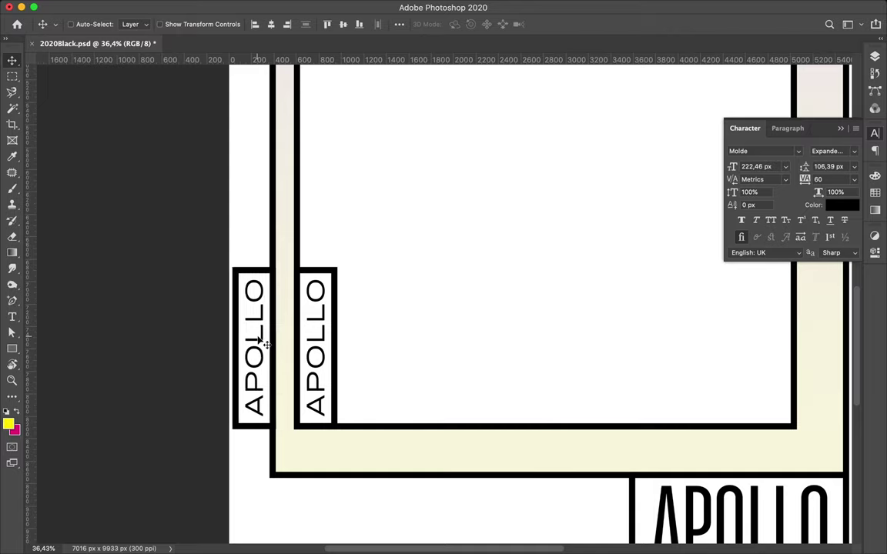
drag(260, 340, 260, 389)
scroll(221, 308, down, 5)
scroll(221, 308, down, 1)
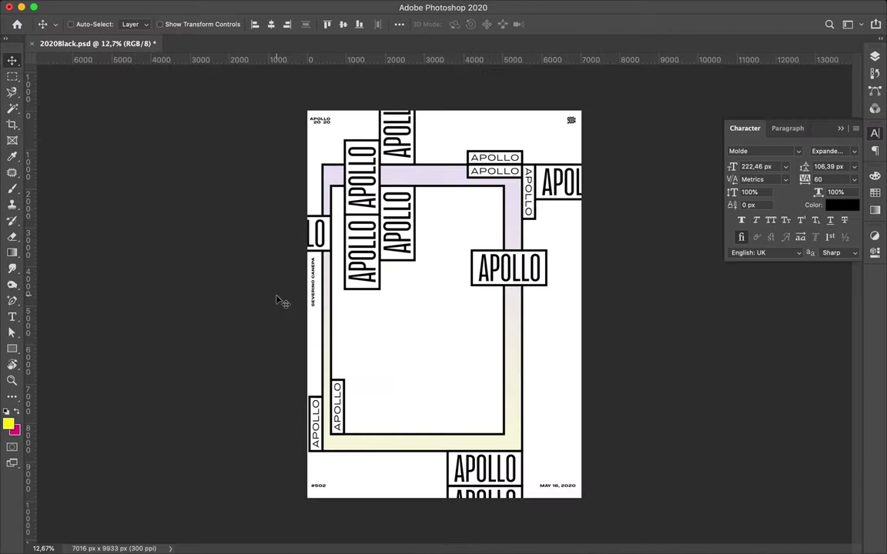
- Rotate a small APOLLO box copy to horizontal and place it below the vertical pair
key(ctrl+t)
scroll(356, 445, up, 5)
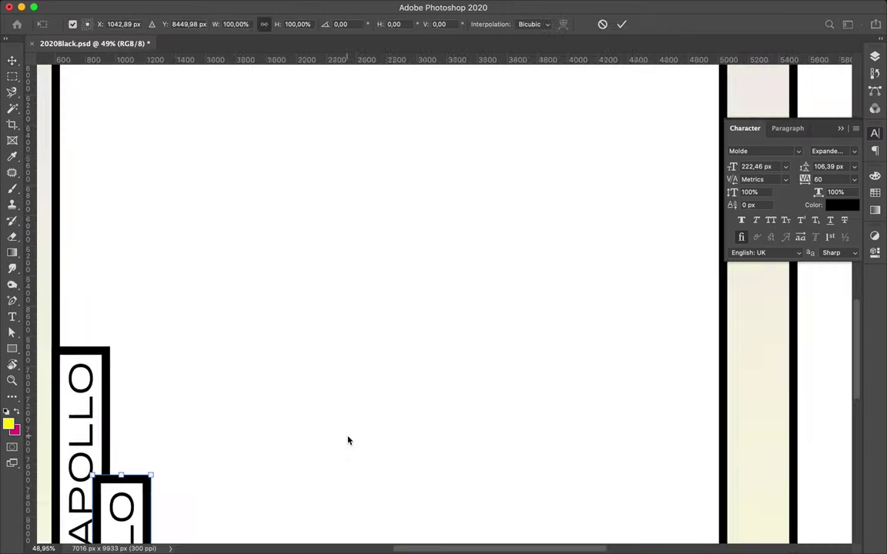
mouse_move(239, 500)
mouse_down()
mouse_move(254, 400)
mouse_move(186, 461)
mouse_up()
drag(263, 462, 251, 462)
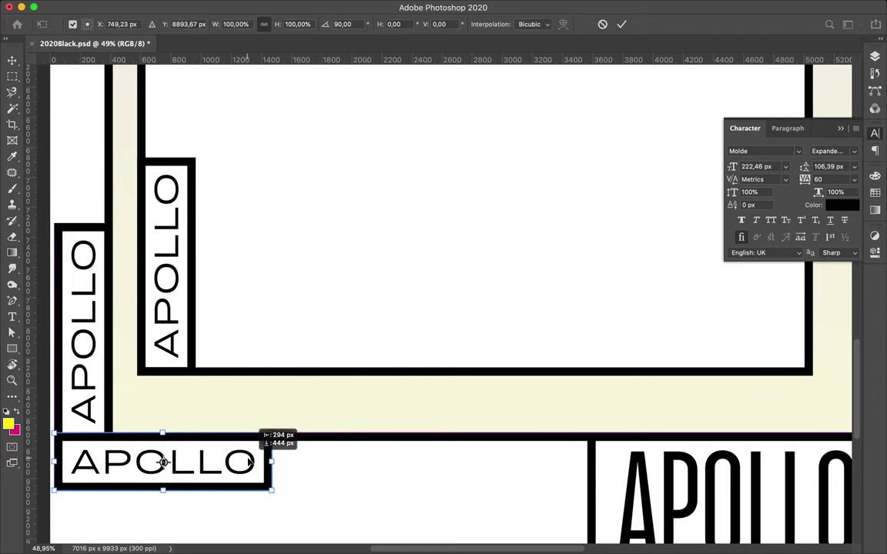
scroll(192, 435, up, 3)
key(Return)
scroll(493, 431, down, 3)
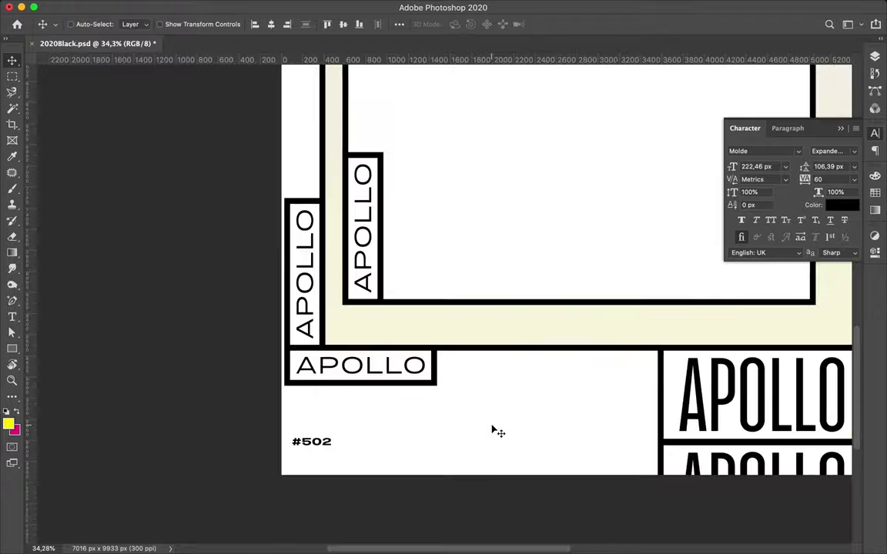
key(ctrl+z)
key(ctrl+shift+z)
- Stack a copy of the horizontal APOLLO box directly below it
alt+drag(381, 377, 382, 413)
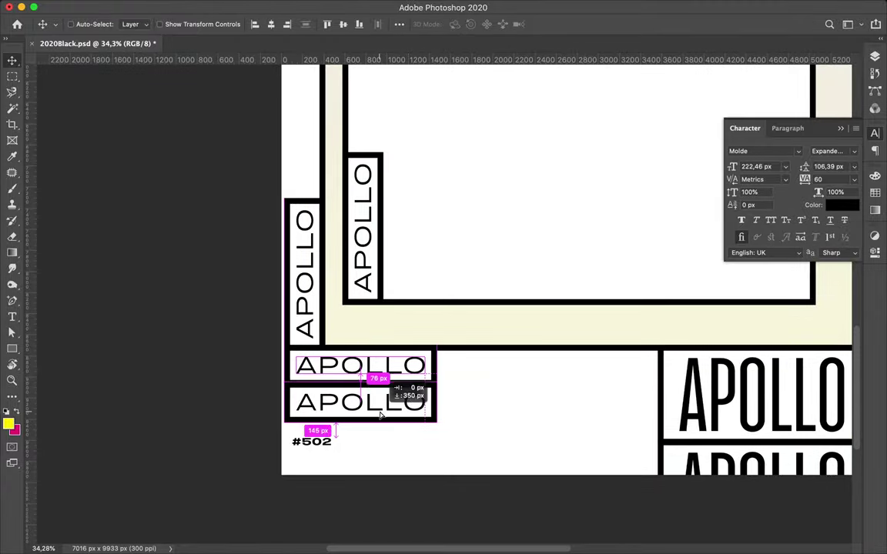
scroll(385, 416, down, 2)
scroll(385, 416, down, 2)
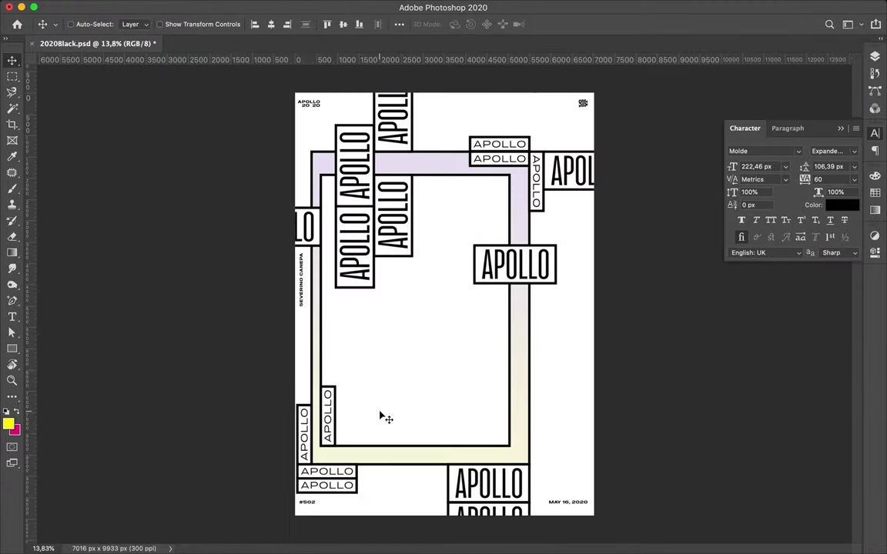
- Duplicate a large APOLLO box, rotate it -90° to vertical, and set it along the frame's lower right edge
alt+drag(452, 482, 589, 439)
key(ctrl+t)
drag(620, 470, 534, 451)
drag(589, 435, 551, 404)
scroll(522, 477, up, 5)
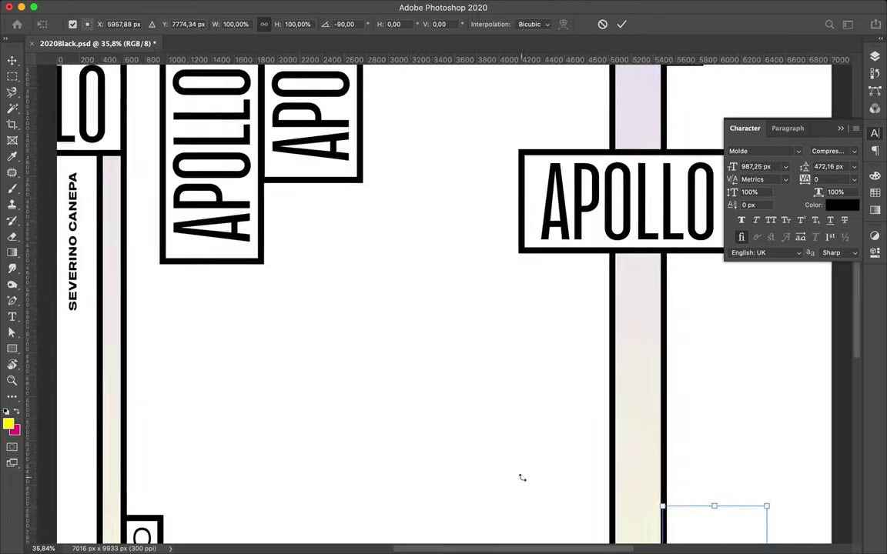
key(Left)
key(Left)
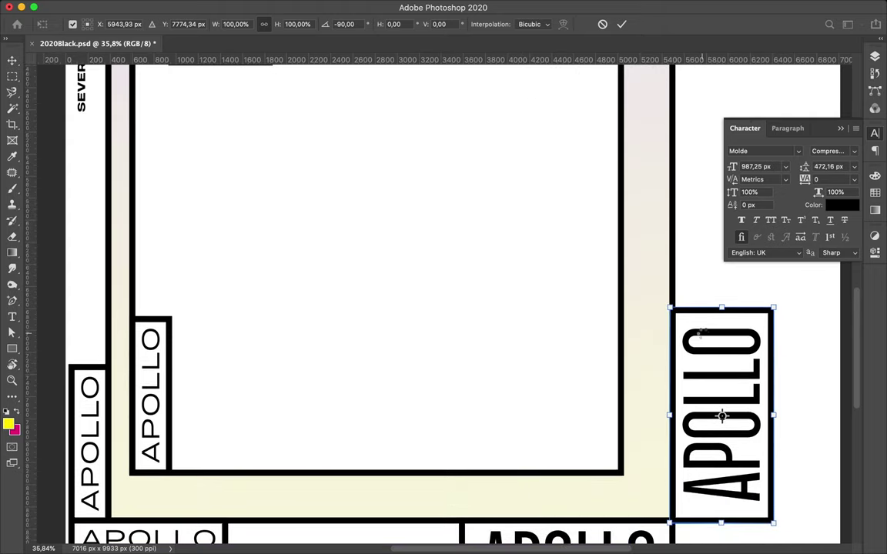
key(Return)
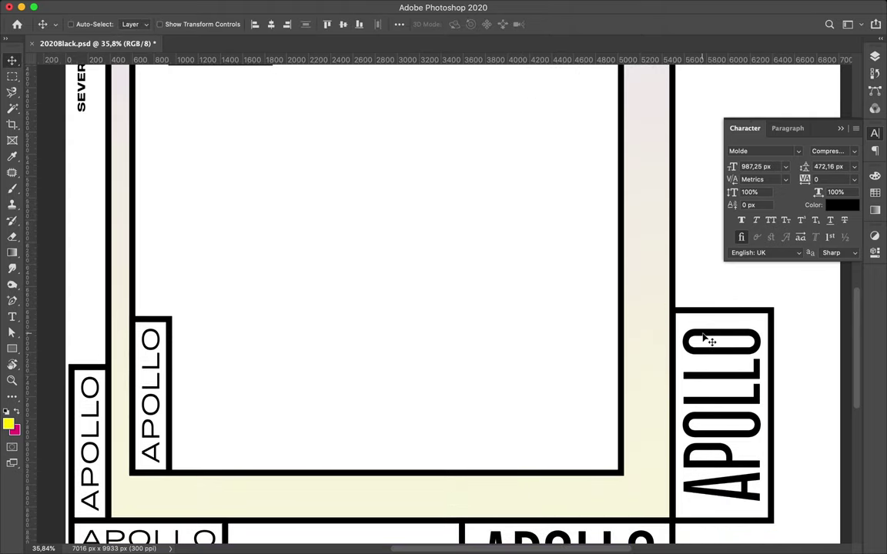
- Add a second copy of the vertical APOLLO box directly to its right
scroll(710, 341, down, 3)
scroll(672, 337, right, 3)
drag(615, 324, 720, 332)
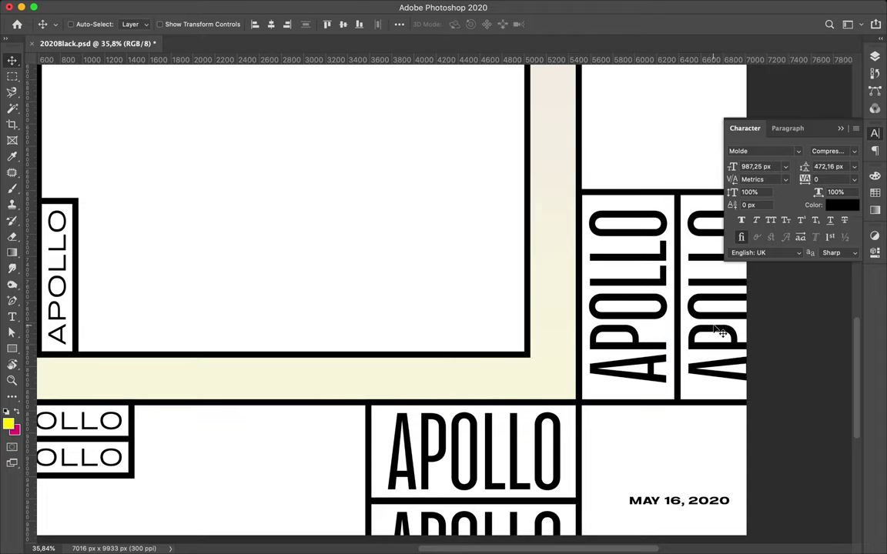
scroll(720, 332, down, 3)
scroll(662, 308, up, 5)
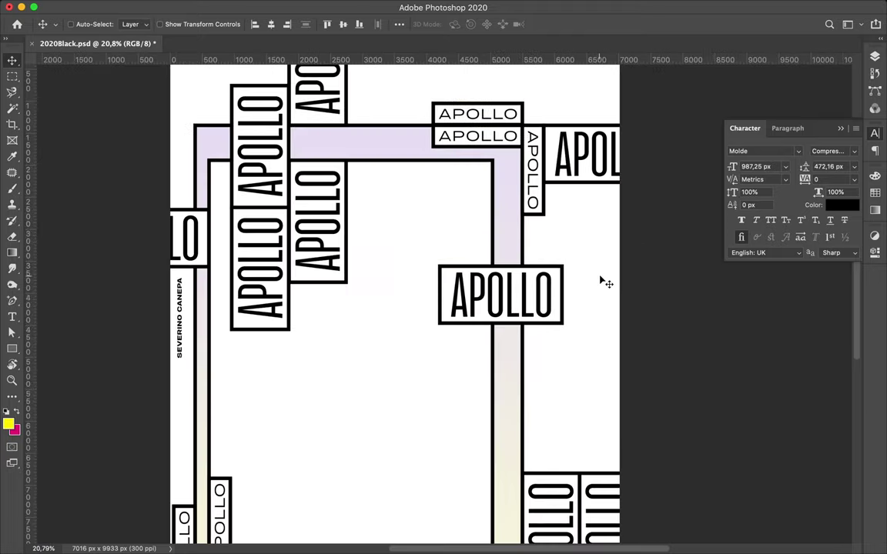
- Copy the small vertical box below the large APOLLO and place another copy beside it
drag(535, 206, 535, 408)
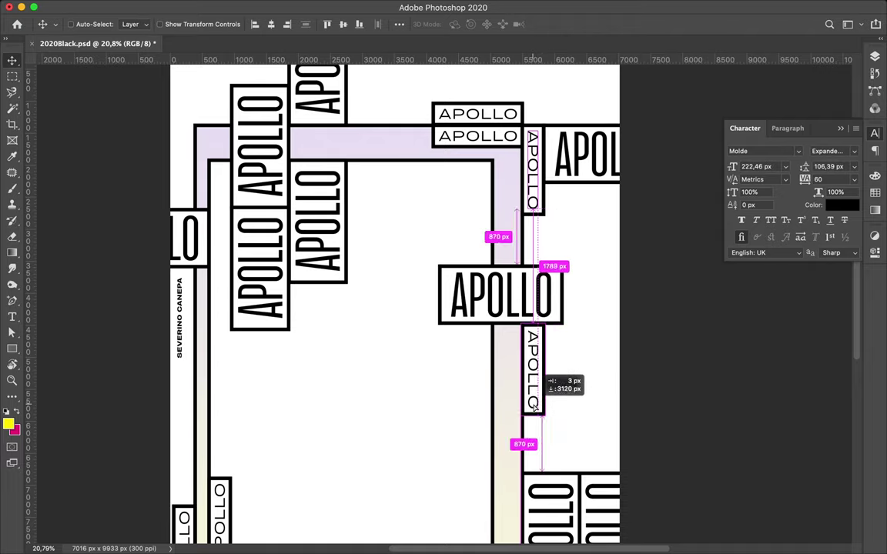
scroll(540, 409, up, 3)
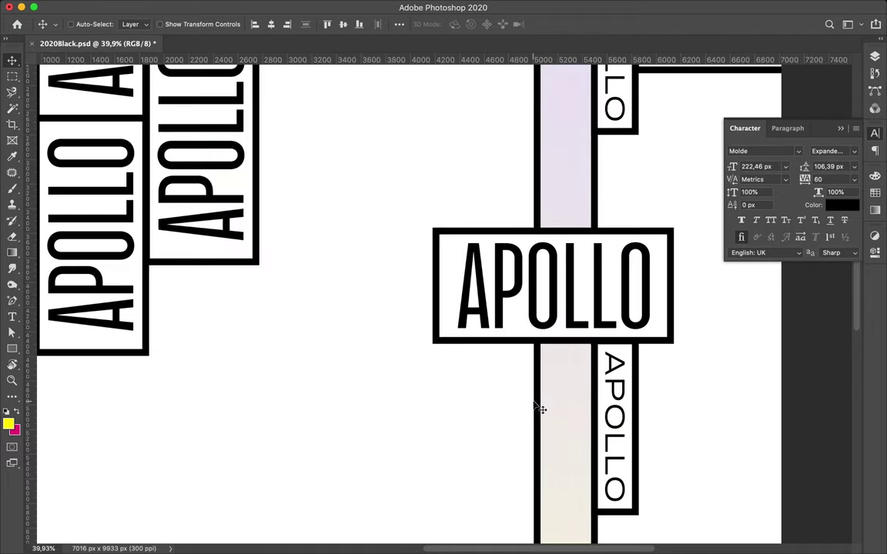
scroll(541, 409, down, 3)
drag(430, 354, 454, 354)
scroll(454, 354, up, 3)
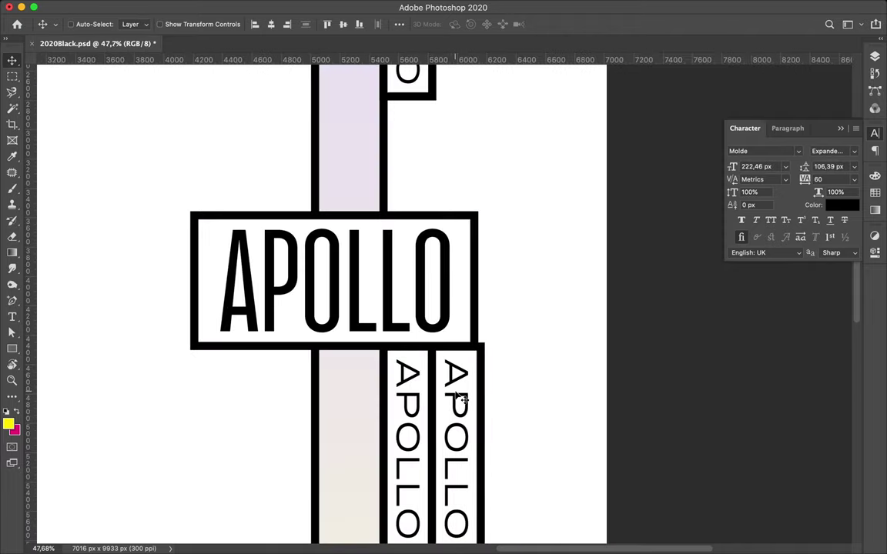
scroll(440, 293, down, 1)
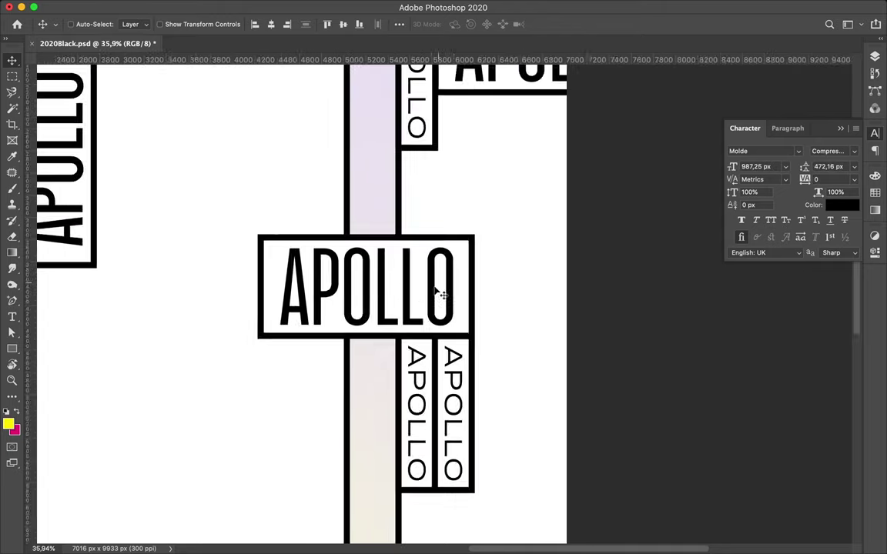
scroll(443, 295, down, 2)
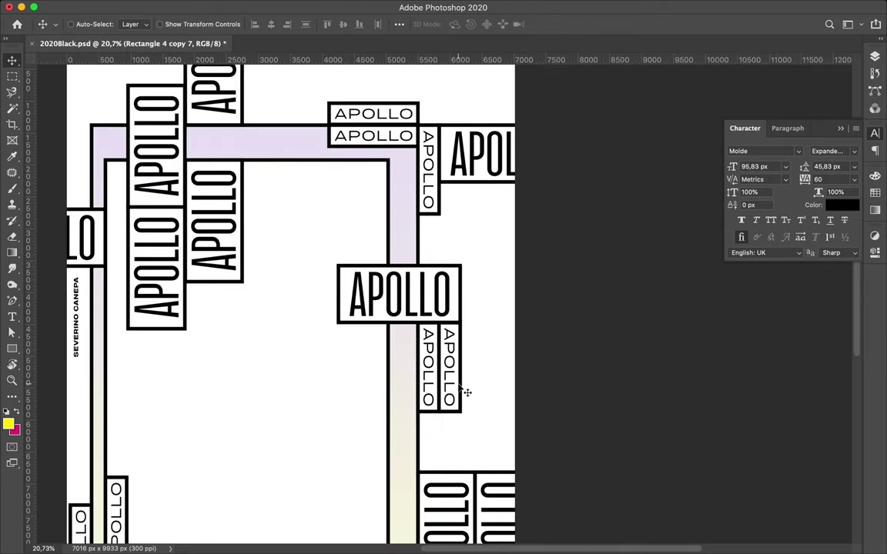
- Place a vertical box copy against the purple band and move another vertical APOLLO box lower right
drag(456, 379, 385, 218)
scroll(384, 217, up, 3)
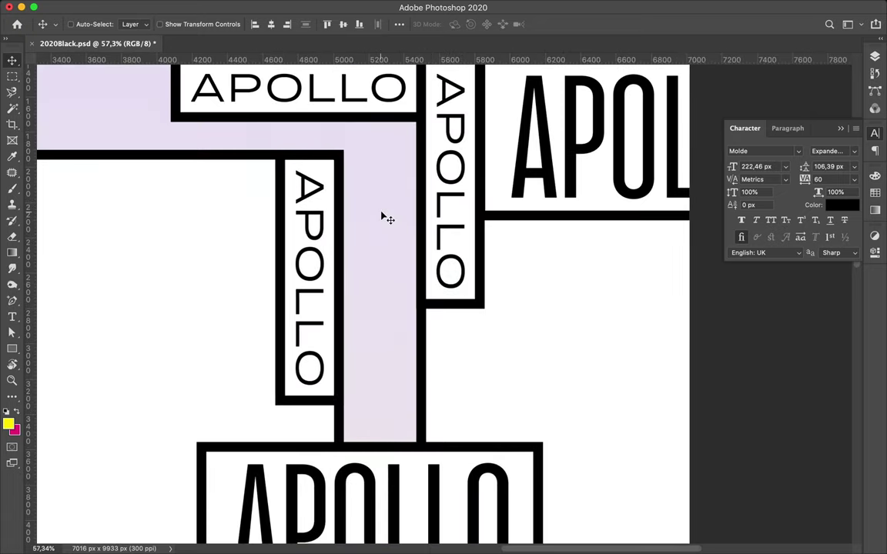
scroll(387, 218, down, 3)
scroll(387, 224, down, 1)
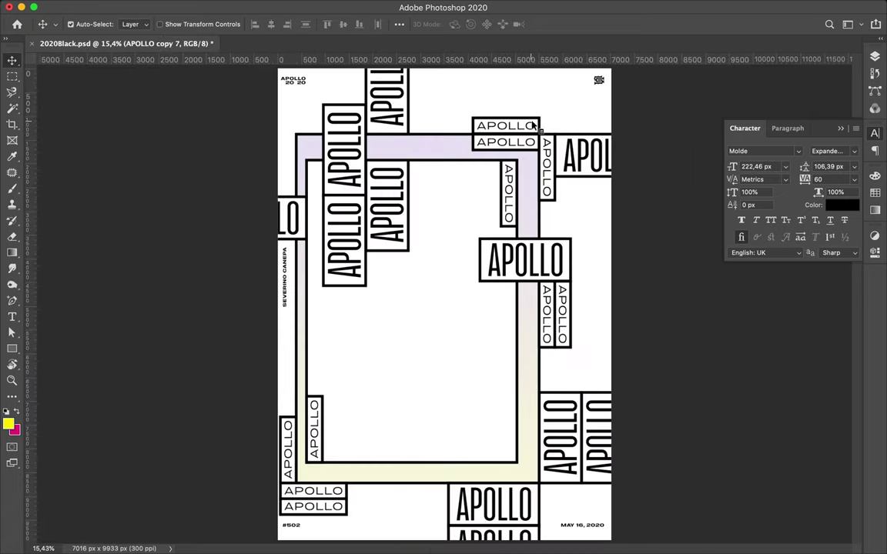
drag(542, 132, 604, 475)
scroll(594, 492, up, 3)
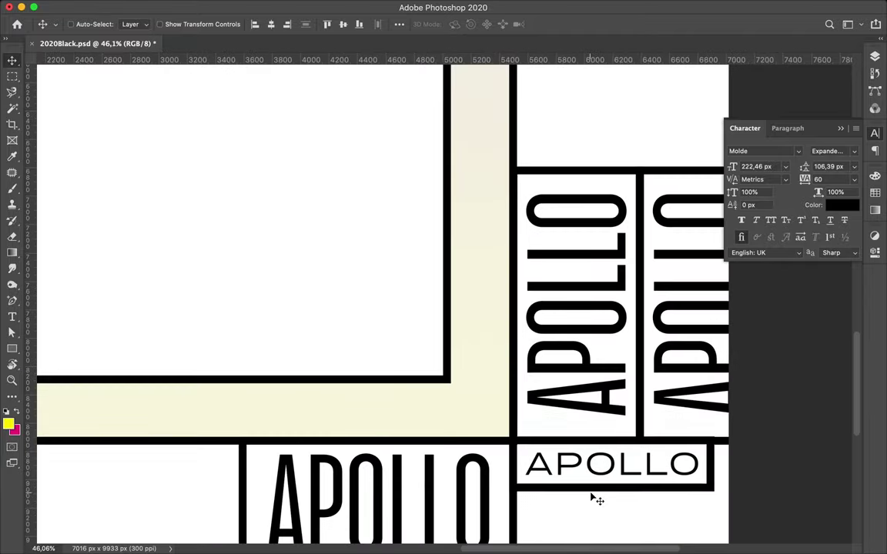
scroll(589, 496, down, 1)
- Duplicate the horizontal APOLLO box just below it and place a wide copy under the top band
mouse_move(577, 435)
mouse_down()
mouse_move(604, 454)
mouse_move(586, 480)
mouse_up()
scroll(585, 479, down, 2)
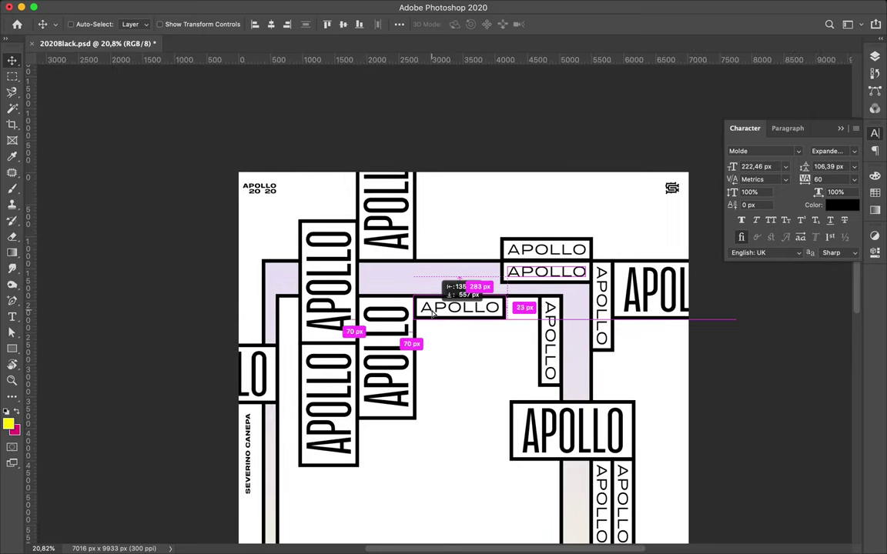
drag(547, 278, 461, 315)
scroll(464, 318, up, 3)
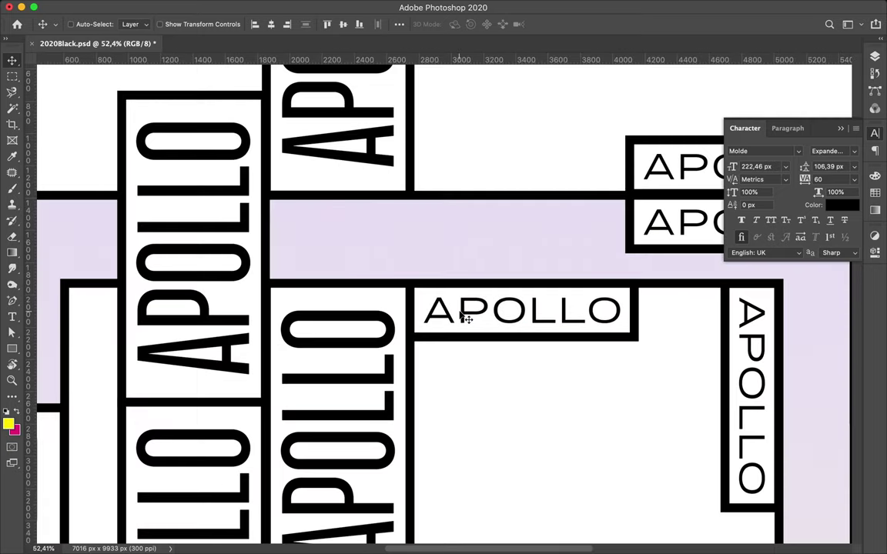
scroll(462, 315, down, 5)
drag(505, 158, 422, 462)
scroll(422, 461, down, 5)
- Rotate the small APOLLO box upright and tuck it under the condensed stack, then align a neighbour
key(ctrl+t)
drag(550, 250, 493, 154)
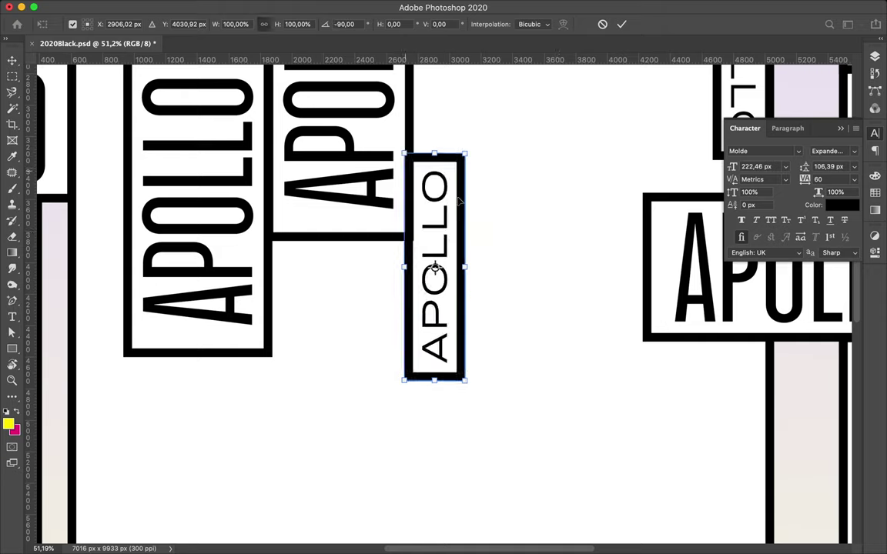
drag(450, 199, 311, 283)
key(Return)
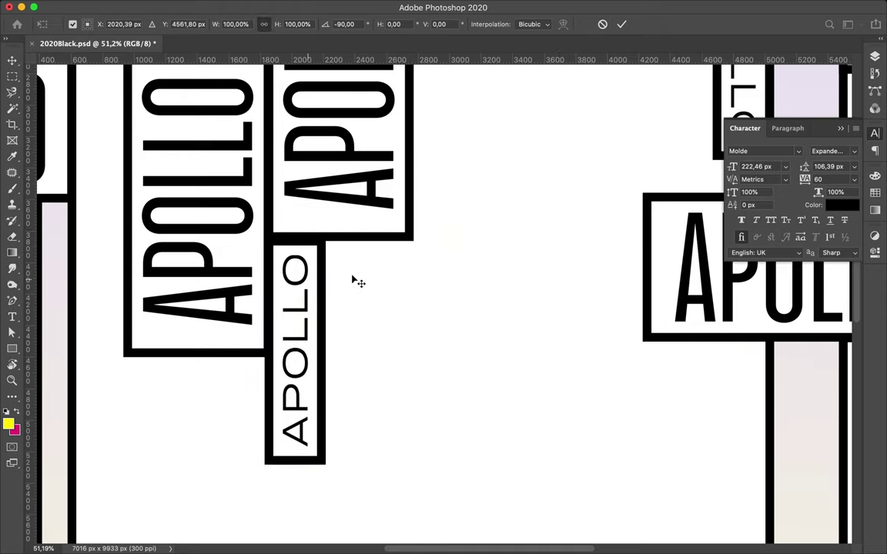
scroll(355, 281, down, 6)
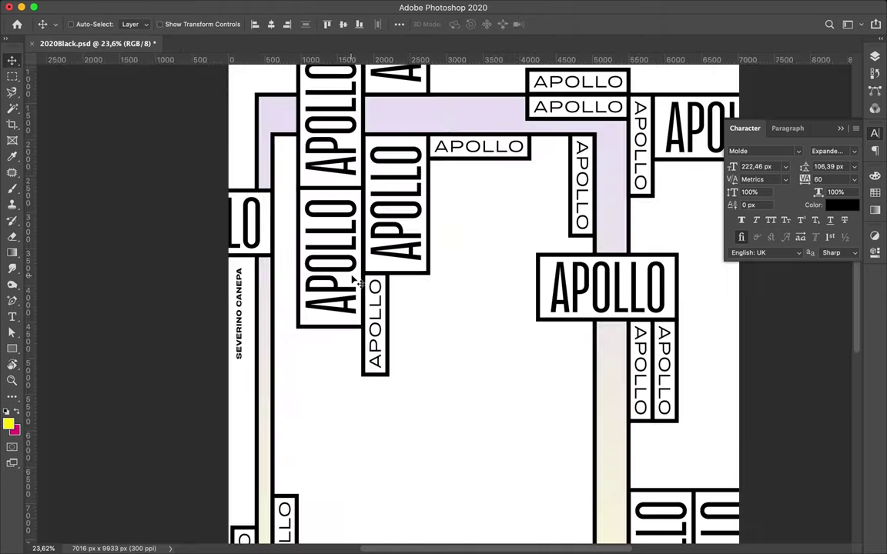
scroll(360, 274, up, 1)
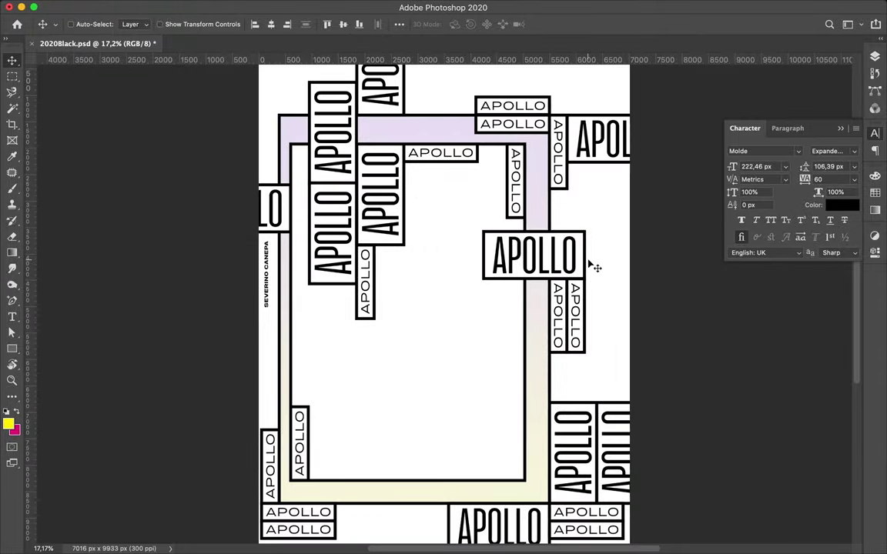
drag(400, 245, 435, 258)
scroll(440, 261, up, 6)
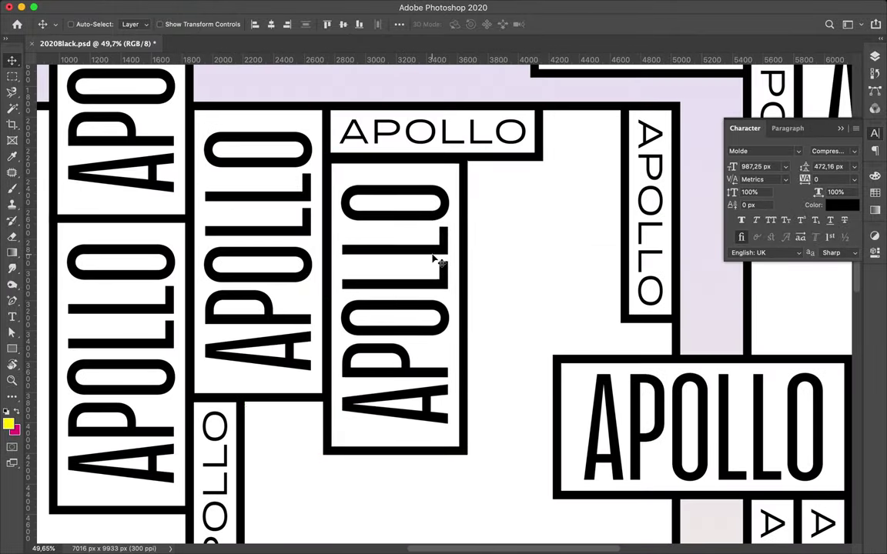
scroll(435, 258, down, 7)
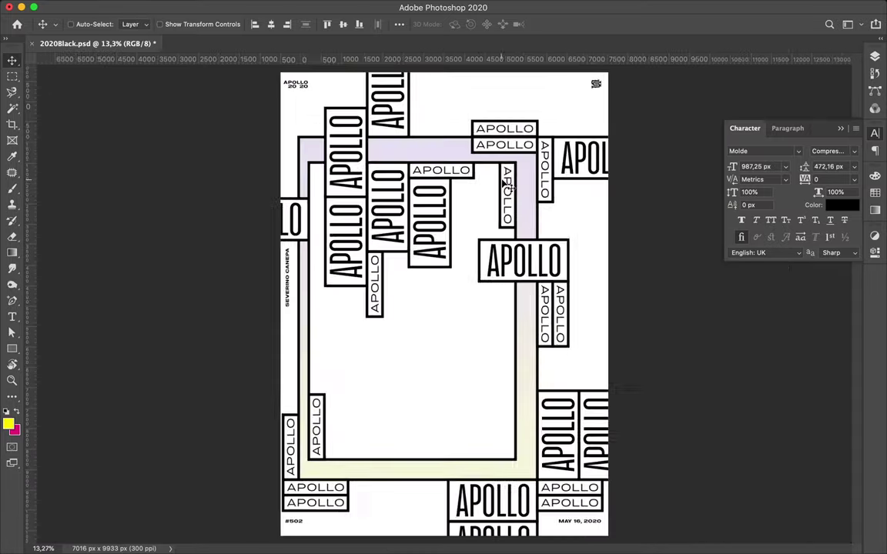
- Duplicate the small vertical APOLLO pair to the right and move the boxes up under the large APOLLO
scroll(505, 184, up, 4)
click(485, 220)
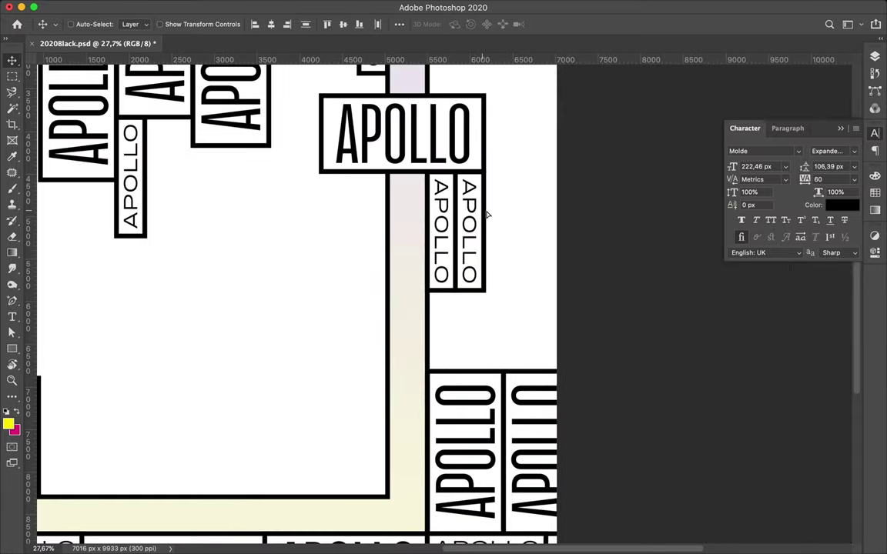
drag(486, 216, 542, 218)
scroll(483, 297, down, 3)
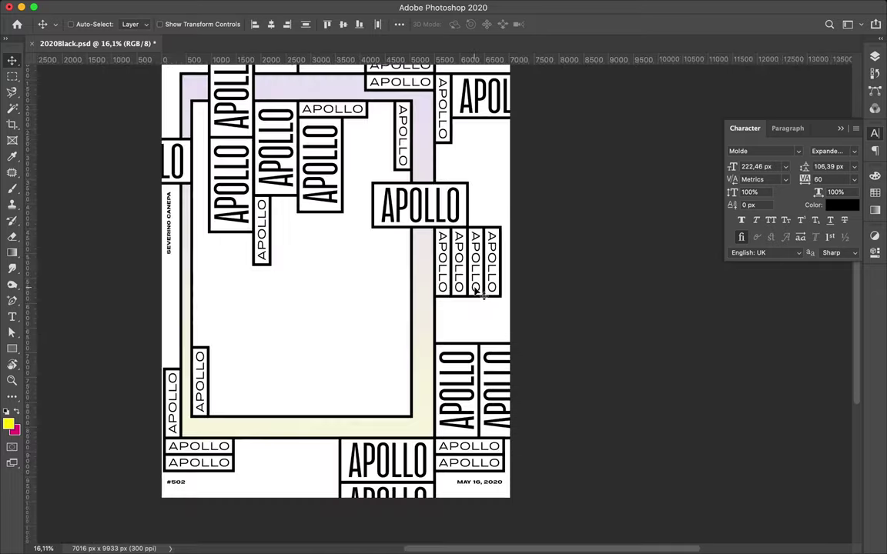
drag(477, 288, 479, 223)
scroll(478, 221, up, 5)
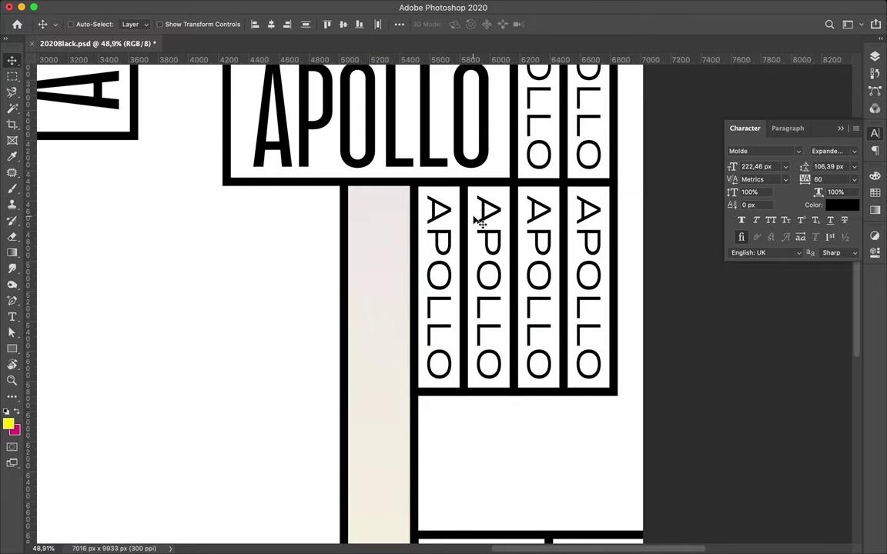
scroll(479, 221, down, 3)
- Duplicate a vertical pair left of the bar and place it along the poster's top
drag(516, 289, 418, 291)
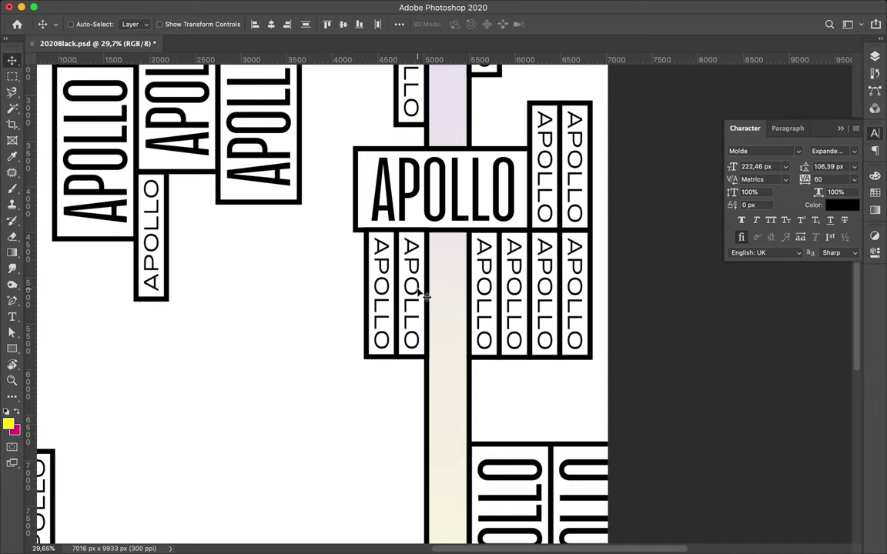
scroll(422, 295, down, 3)
key(ctrl+t)
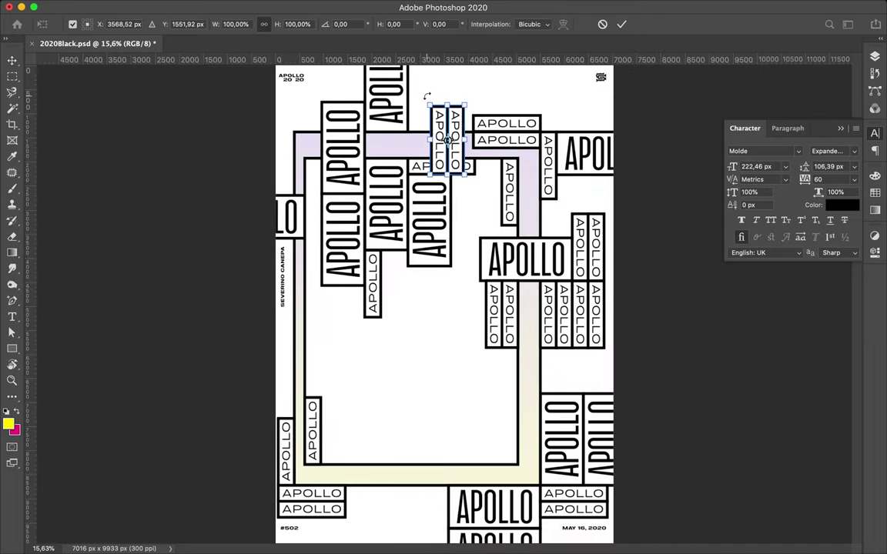
key(Return)
drag(449, 141, 435, 123)
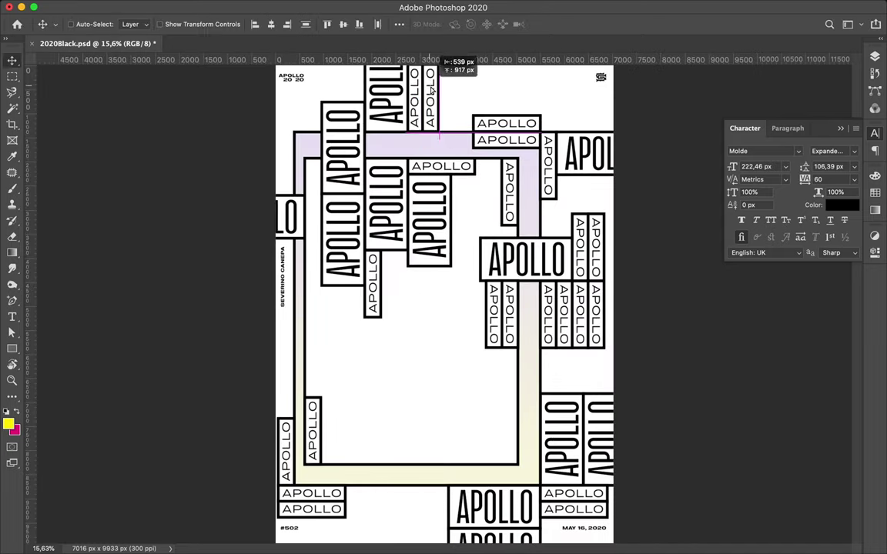
scroll(387, 77, up, 3)
scroll(278, 290, down, 3)
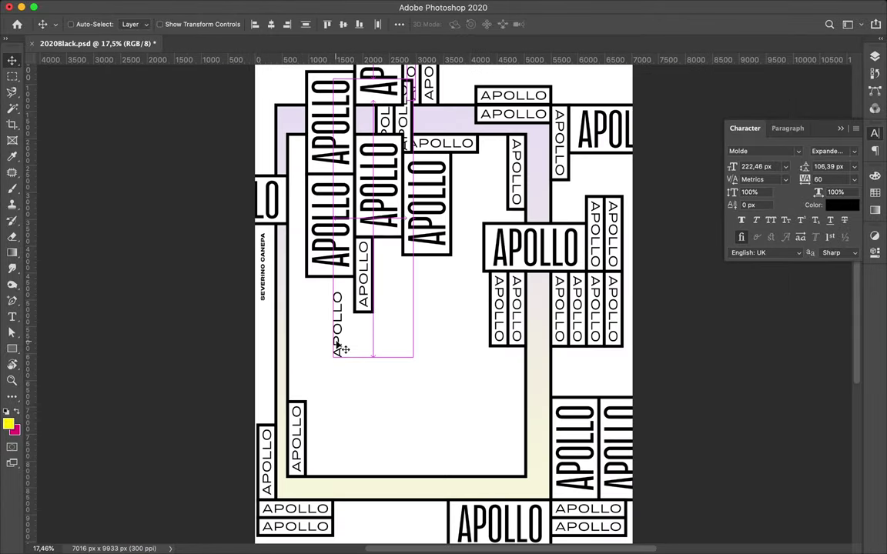
- Duplicate a small vertical APOLLO box slightly down and left
ctrl+click(360, 307)
drag(361, 306, 333, 337)
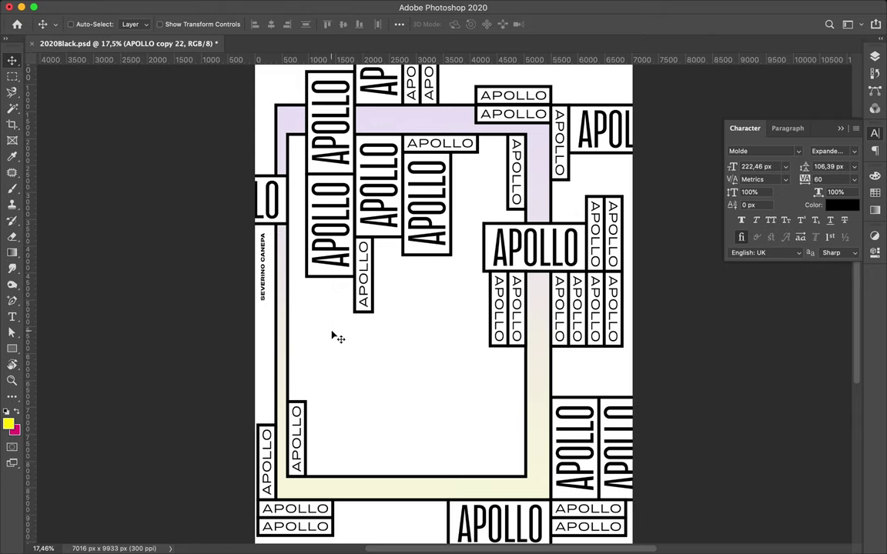
scroll(365, 302, up, 3)
- Copy the vertical APOLLO box and rotate it horizontal, butting it against the vertical one
drag(344, 303, 259, 388)
key(ctrl+t)
mouse_move(254, 287)
mouse_down()
mouse_move(287, 354)
mouse_move(394, 337)
mouse_up()
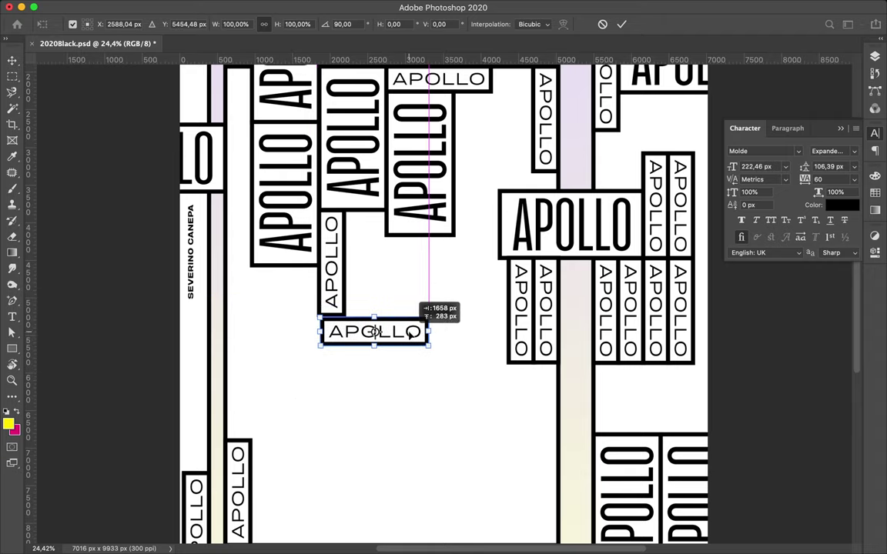
scroll(369, 324, up, 2)
scroll(334, 338, up, 2)
drag(149, 388, 140, 377)
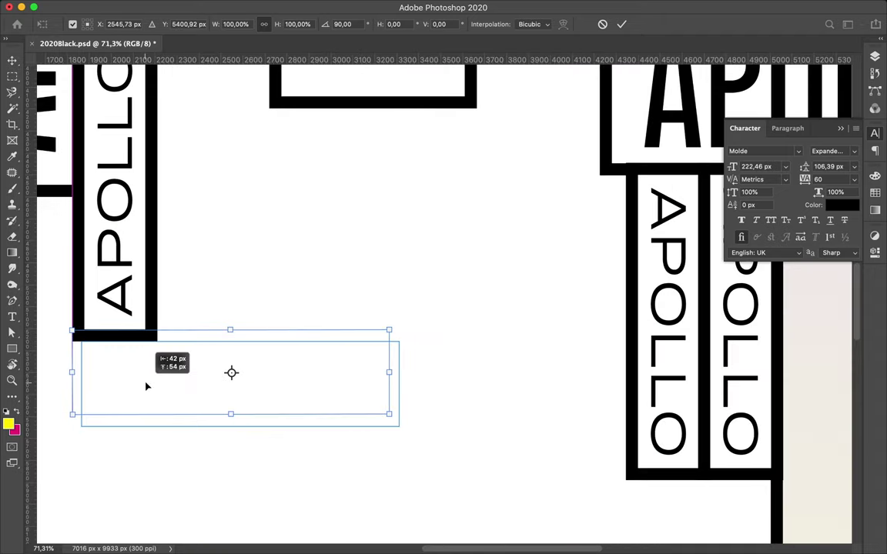
key(Return)
- Copy the horizontal APOLLO box beside the vertical one
scroll(318, 372, down, 2)
scroll(318, 372, down, 2)
scroll(318, 373, down, 2)
scroll(317, 373, down, 1)
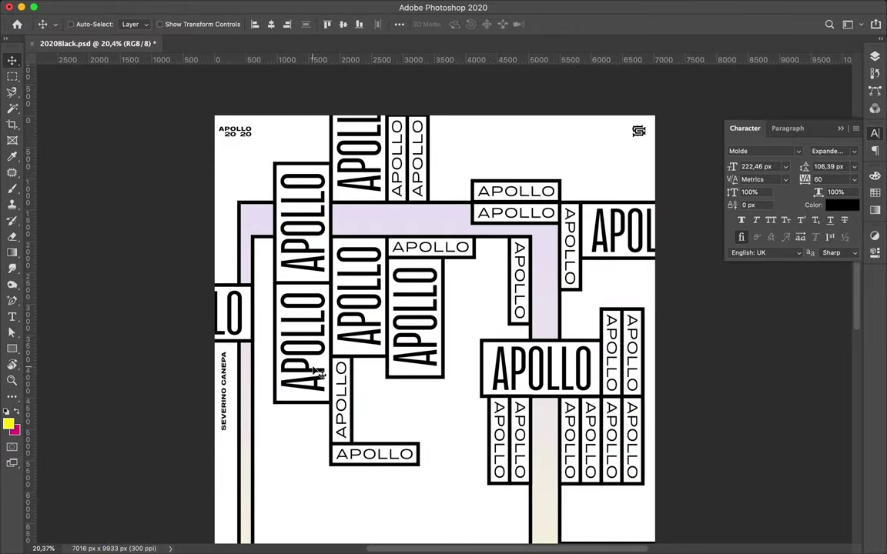
scroll(318, 372, down, 2)
drag(415, 325, 432, 312)
scroll(431, 319, up, 4)
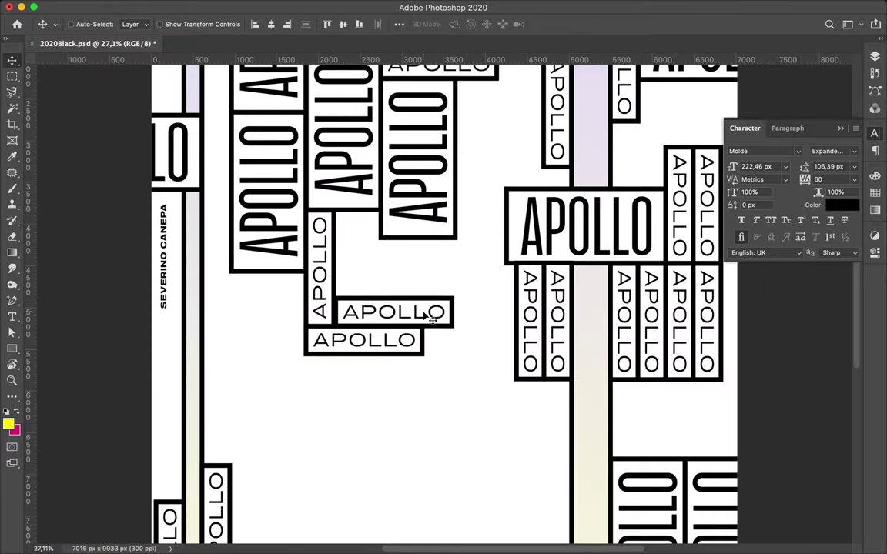
- Save the poster, then undo the two horizontal APOLLO boxes
key(ctrl+s)
scroll(462, 262, down, 2)
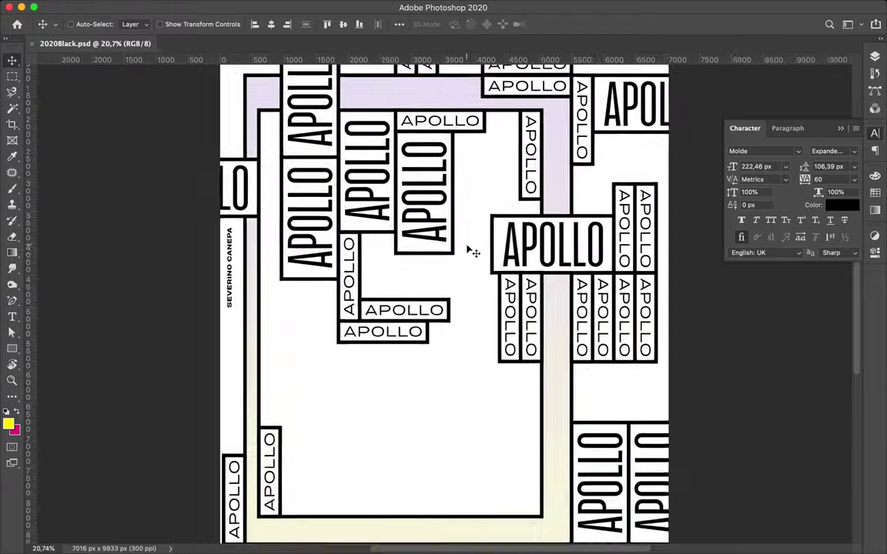
scroll(470, 250, down, 2)
key(ctrl+z)
- Place a staggered vertical APOLLO copy beside and below the original, then select a condensed box
drag(391, 295, 374, 326)
scroll(368, 327, up, 1)
scroll(367, 326, up, 1)
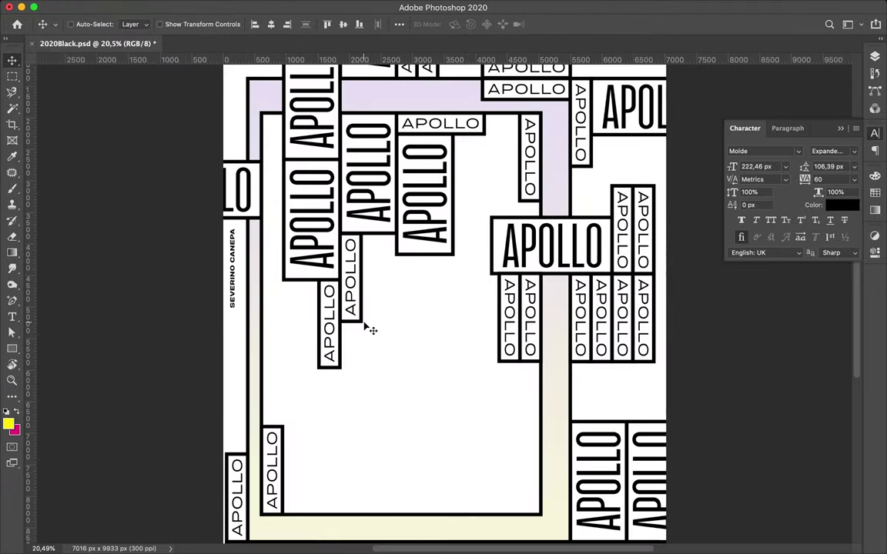
scroll(366, 327, down, 3)
scroll(366, 327, right, 3)
scroll(367, 327, down, 2)
scroll(365, 328, down, 2)
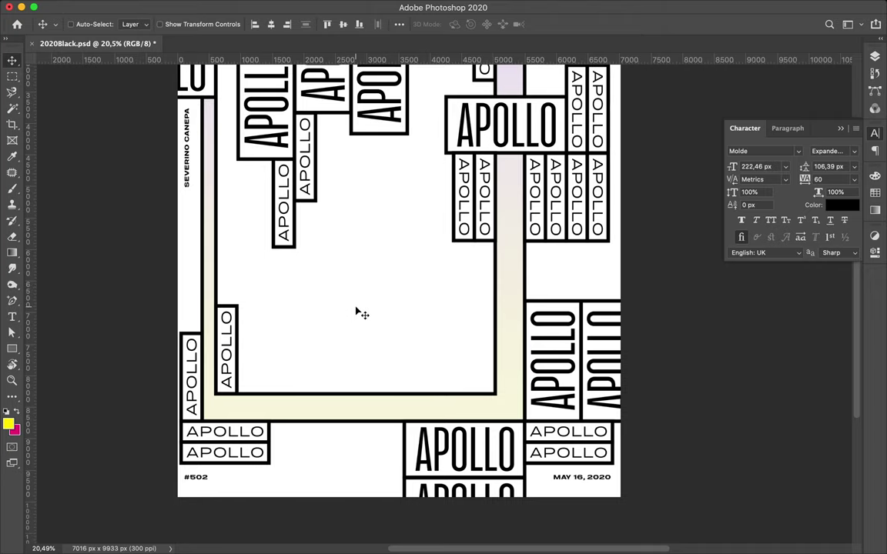
scroll(358, 311, down, 1)
scroll(358, 311, down, 1)
super+click(399, 203)
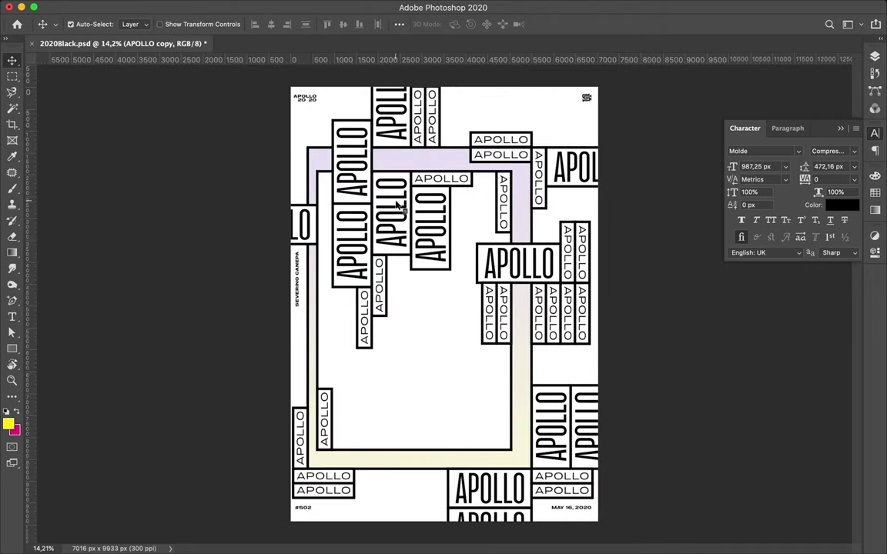
- Delete the condensed box, the top and bottom-edge APOLLO boxes, and three small vertical boxes
key(Delete)
super+click(496, 155)
key(Delete)
super+click(492, 520)
key(Delete)
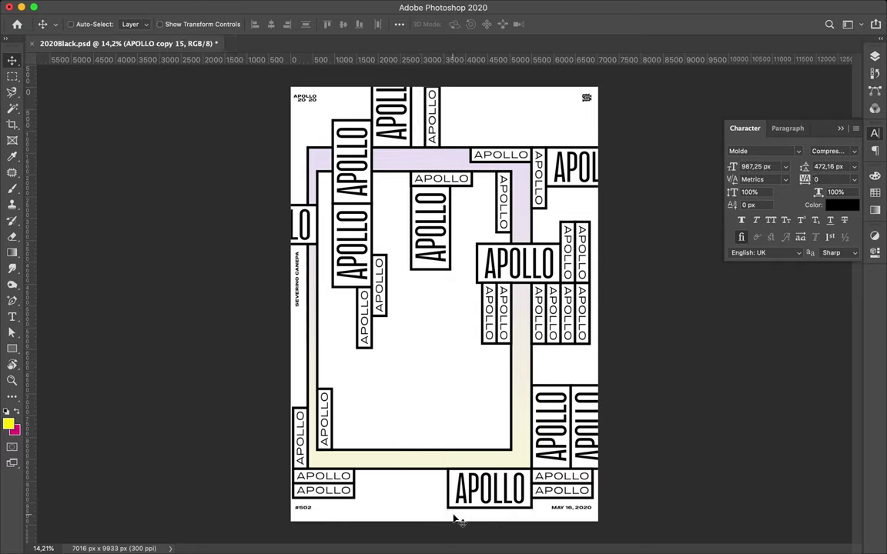
super+click(486, 314)
key(Delete)
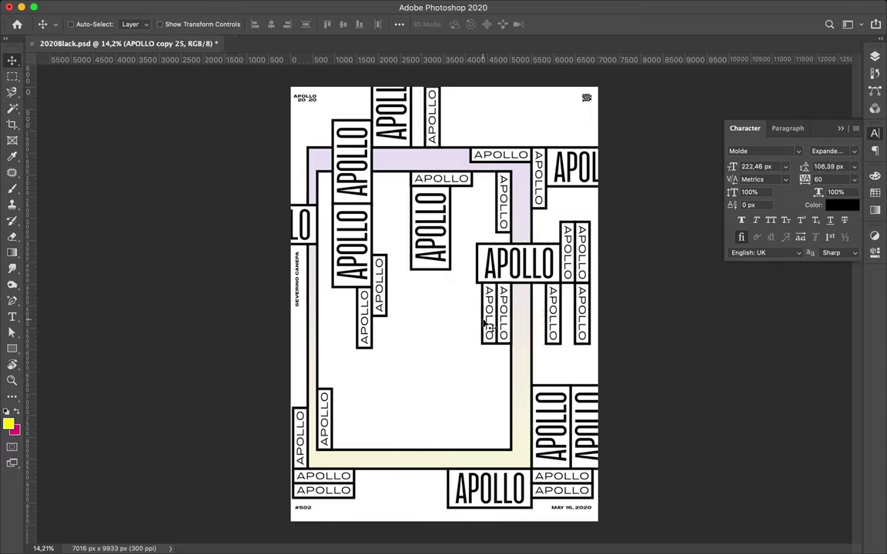
super+click(538, 315)
key(Delete)
super+click(585, 242)
key(Delete)
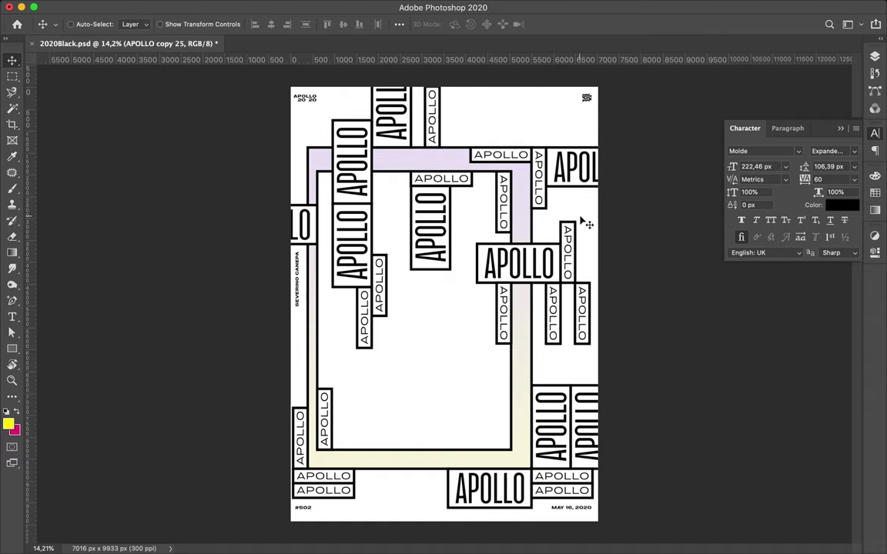
- Zoom in and select an expanded APOLLO label to inspect it
scroll(400, 184, up, 2)
scroll(400, 184, up, 2)
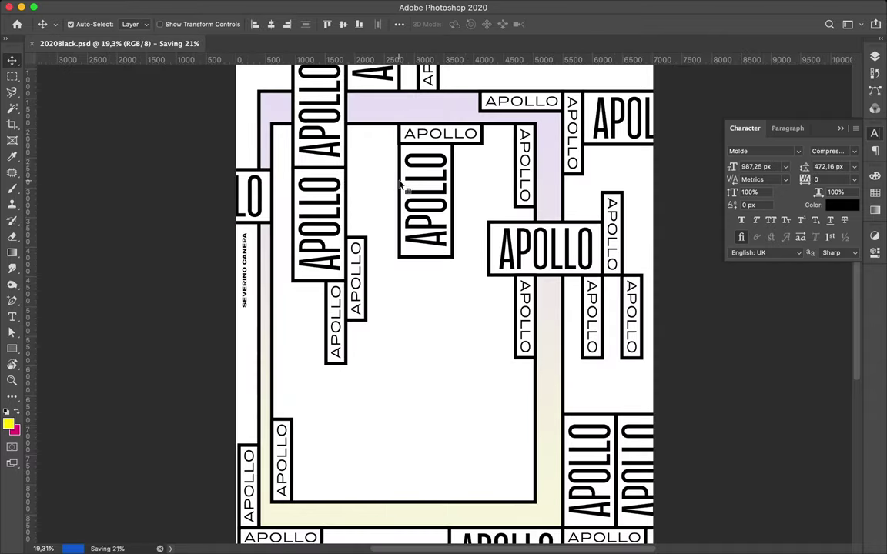
scroll(399, 184, up, 3)
scroll(401, 184, up, 2)
scroll(401, 184, up, 2)
super+click(289, 124)
scroll(290, 125, down, 3)
scroll(290, 125, down, 3)
scroll(290, 125, up, 3)
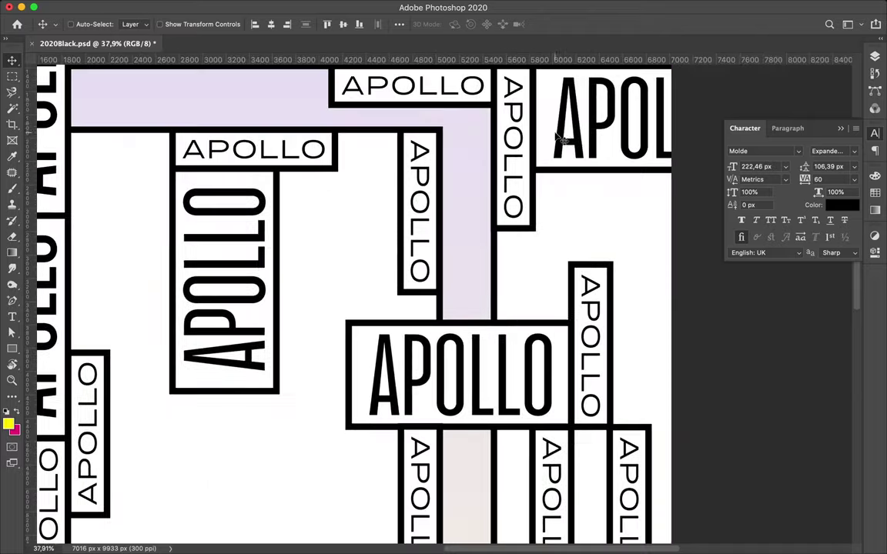
scroll(563, 138, up, 2)
- Pan across the canvas to check the remaining labels and save as 2020Black.psd
scroll(563, 138, down, 3)
scroll(461, 170, down, 2)
scroll(462, 170, left, 1)
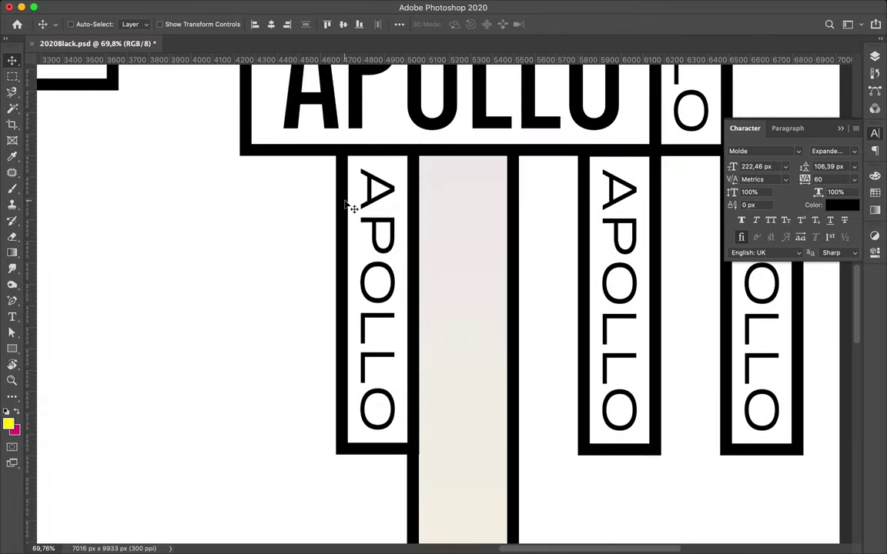
scroll(350, 205, left, 5)
scroll(346, 207, left, 3)
scroll(346, 207, down, 2)
scroll(345, 207, left, 3)
scroll(345, 206, up, 3)
scroll(346, 207, up, 3)
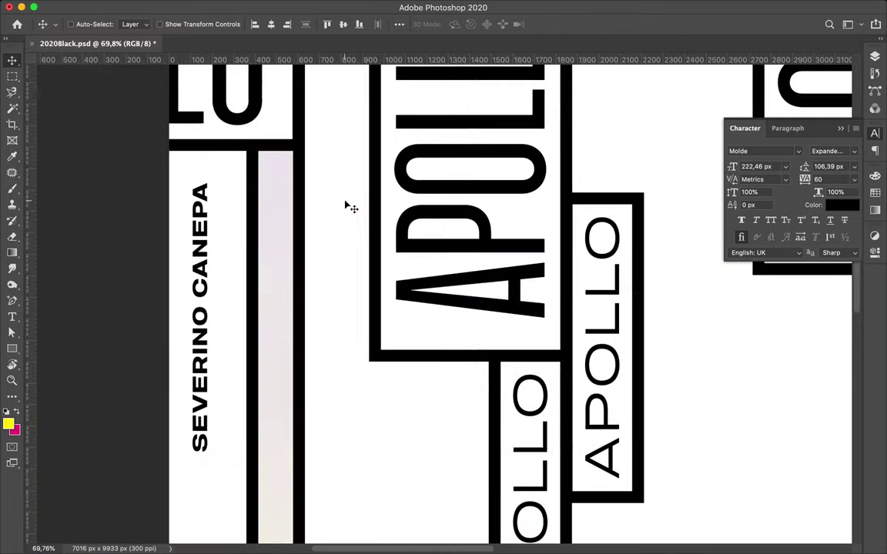
scroll(346, 206, down, 2)
scroll(351, 208, down, 3)
scroll(351, 208, down, 3)
click(639, 8)
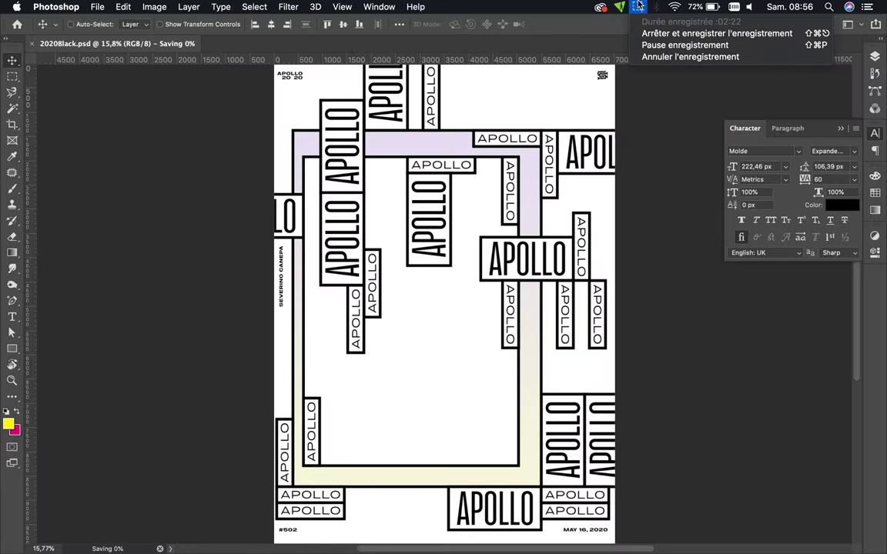